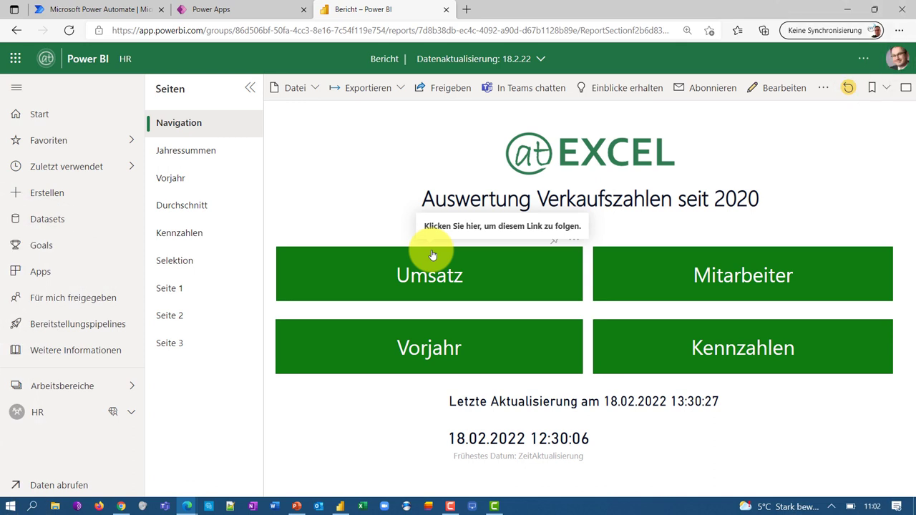
- Use the Umsatz button to jump to the Jahressummen page of yearly sales per employee
click(431, 277)
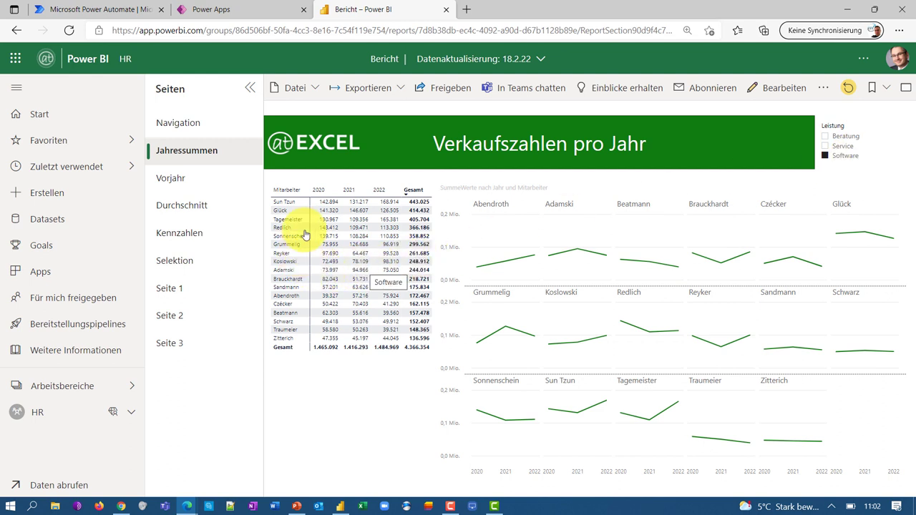
- Export the report with 'In Excel analysieren' and open the downloaded Bericht.xlsx in Excel
click(370, 88)
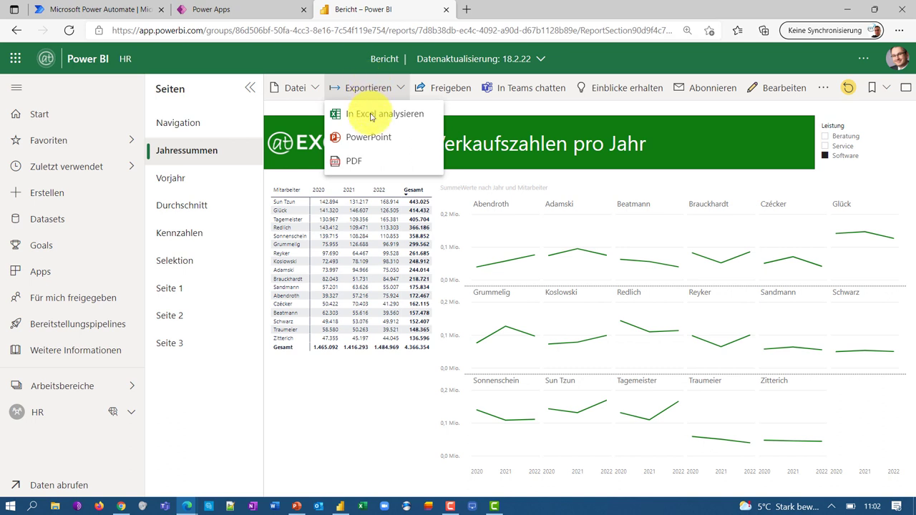
click(370, 112)
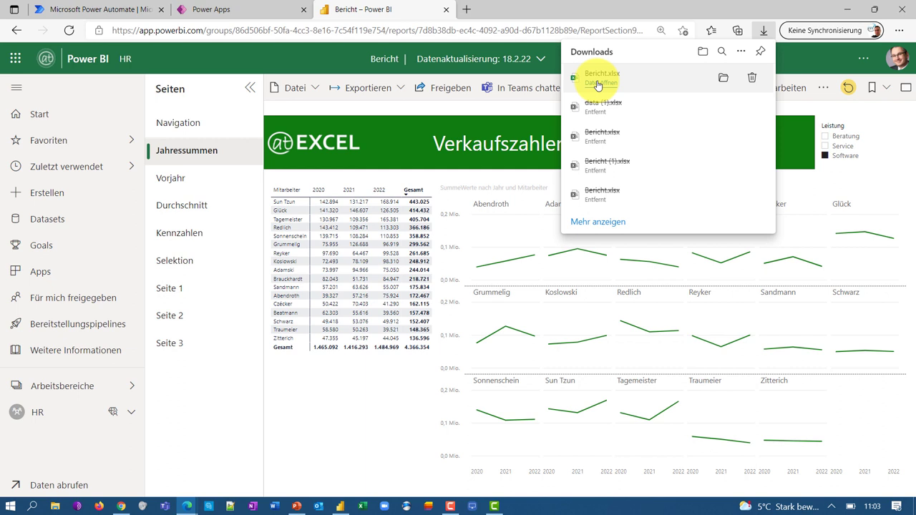
click(598, 84)
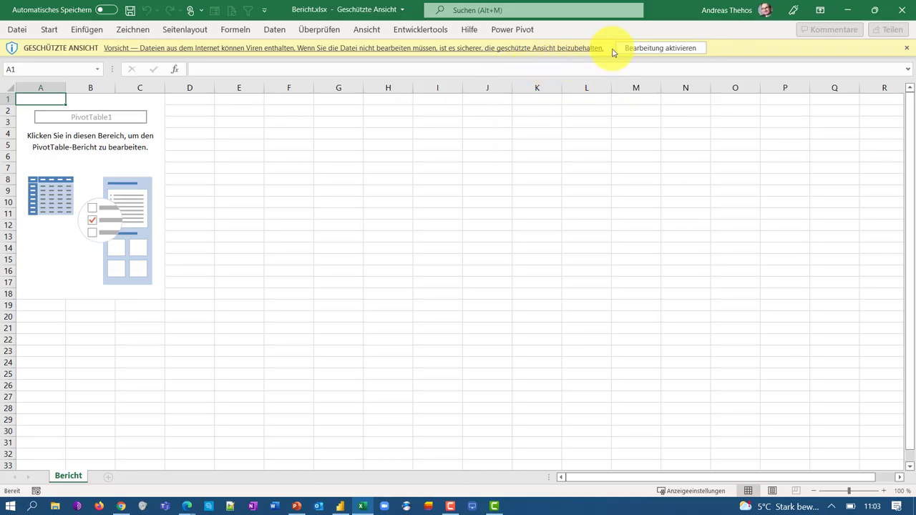
- Enable editing and the external data connections, then expand Model to list its tables
click(636, 49)
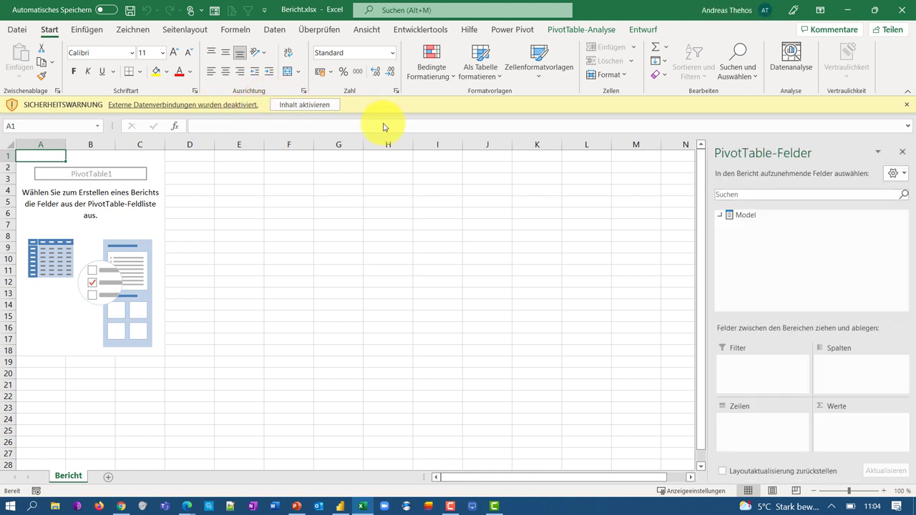
click(721, 215)
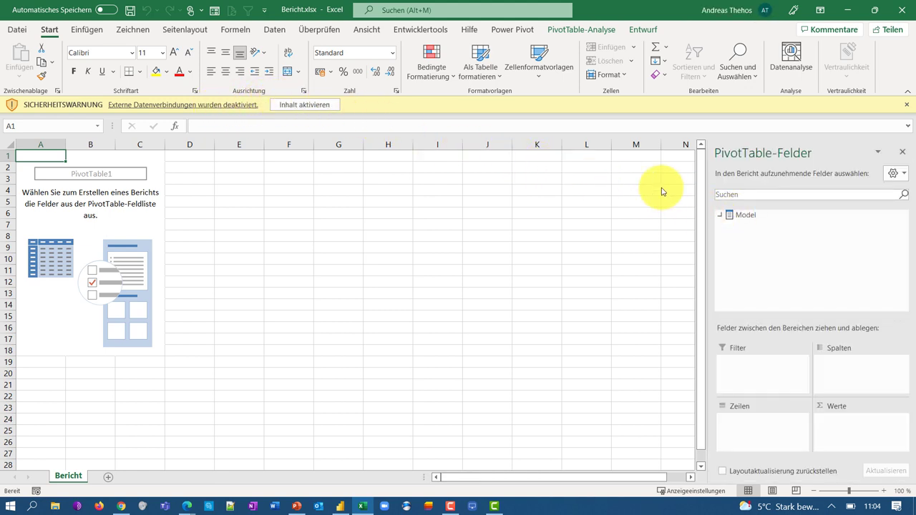
click(305, 105)
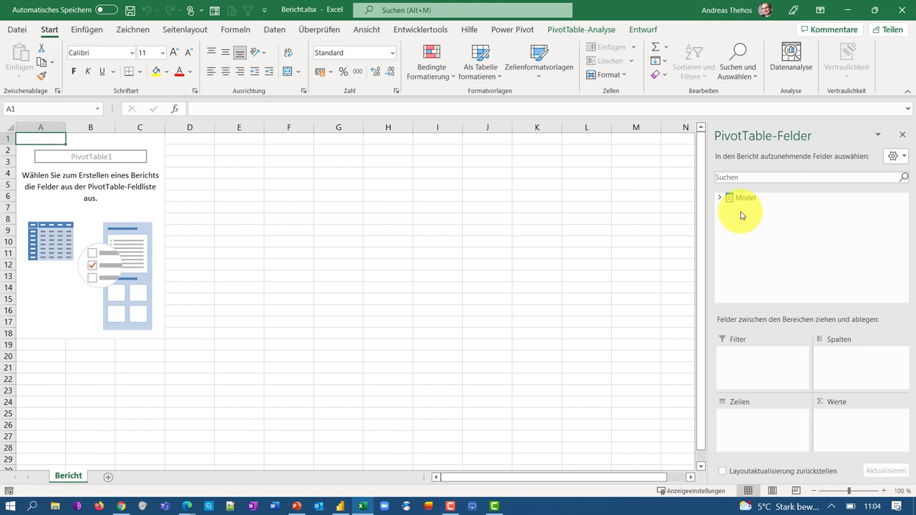
click(719, 201)
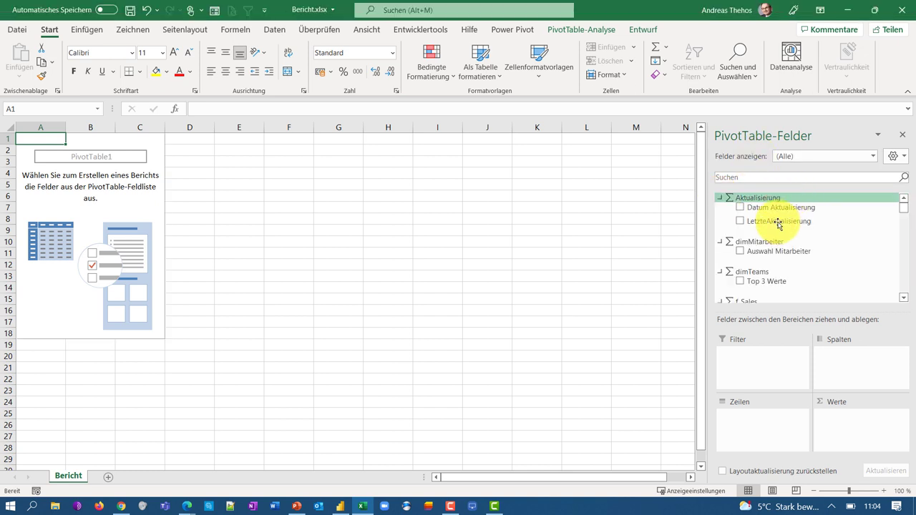
- Place Mitarbeiter in the PivotTable rows and Jahr in the columns
scroll(779, 223, down, 1)
scroll(778, 223, down, 1)
scroll(779, 222, down, 1)
scroll(781, 222, down, 1)
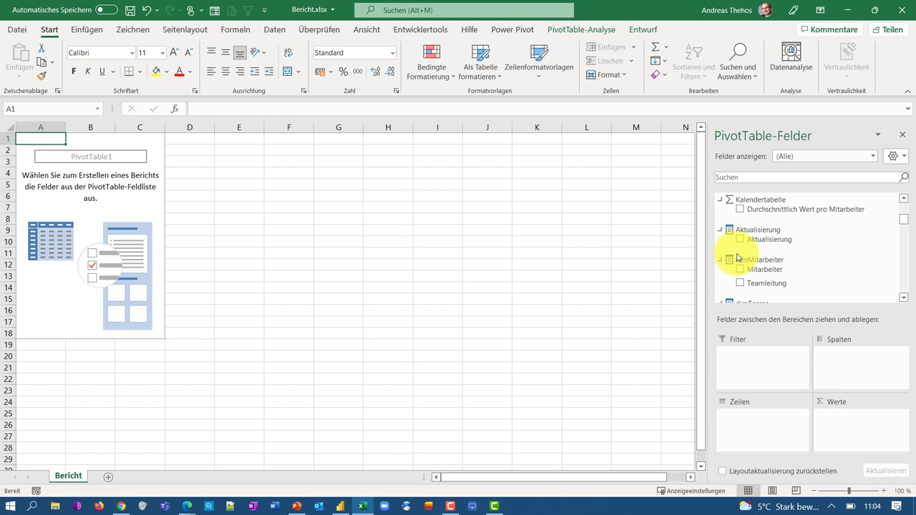
scroll(763, 260, down, 1)
scroll(761, 256, down, 1)
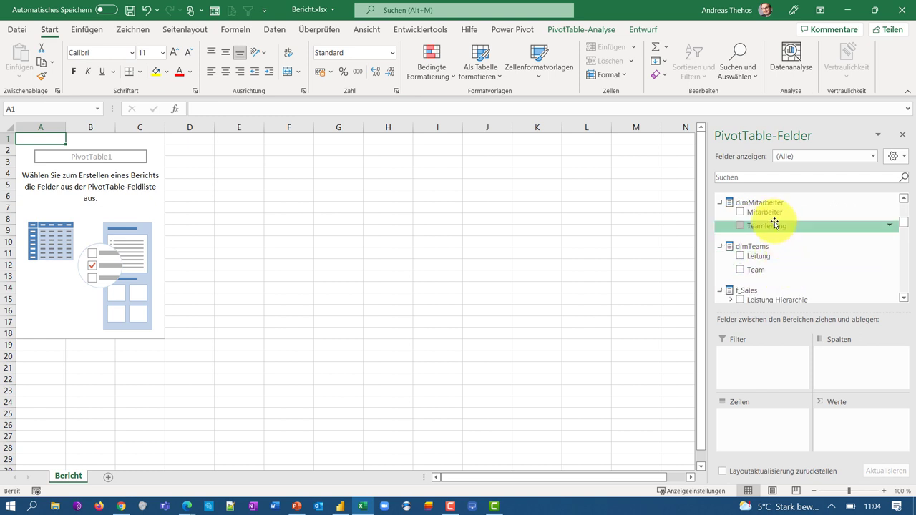
drag(773, 219, 764, 423)
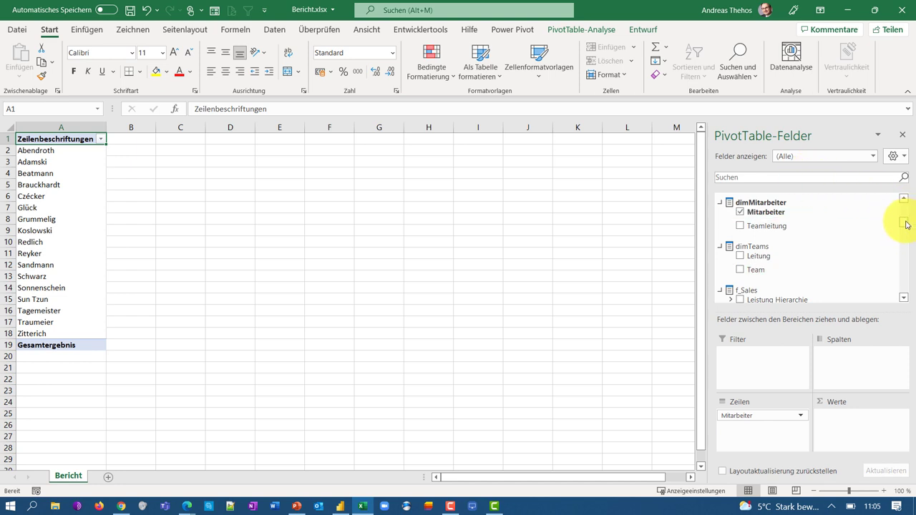
mouse_move(905, 220)
mouse_down()
mouse_move(909, 234)
mouse_move(901, 236)
mouse_up()
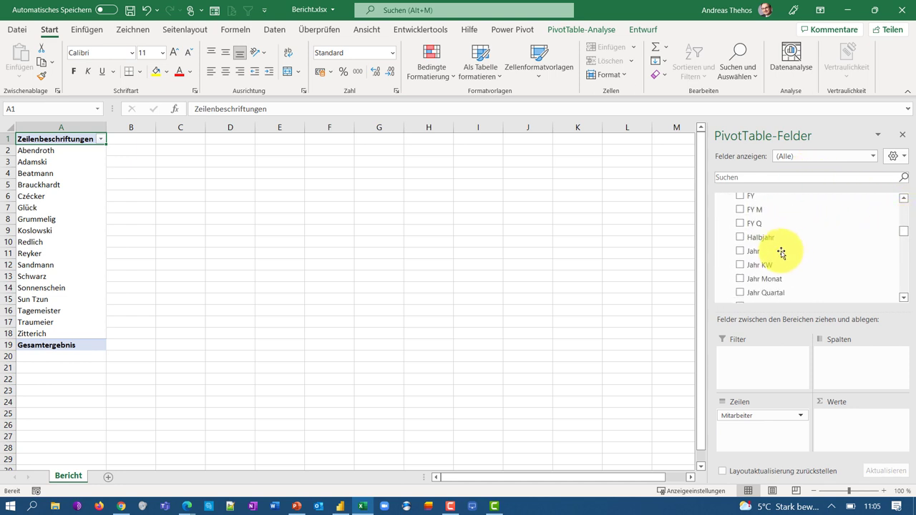
drag(776, 252, 843, 364)
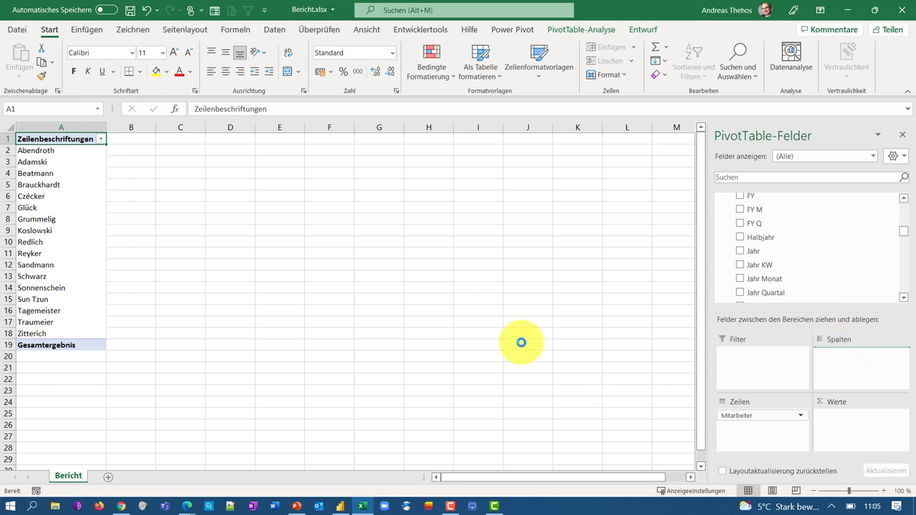
- Find the Leistung field, add it as a report filter and set it to Software
click(781, 180)
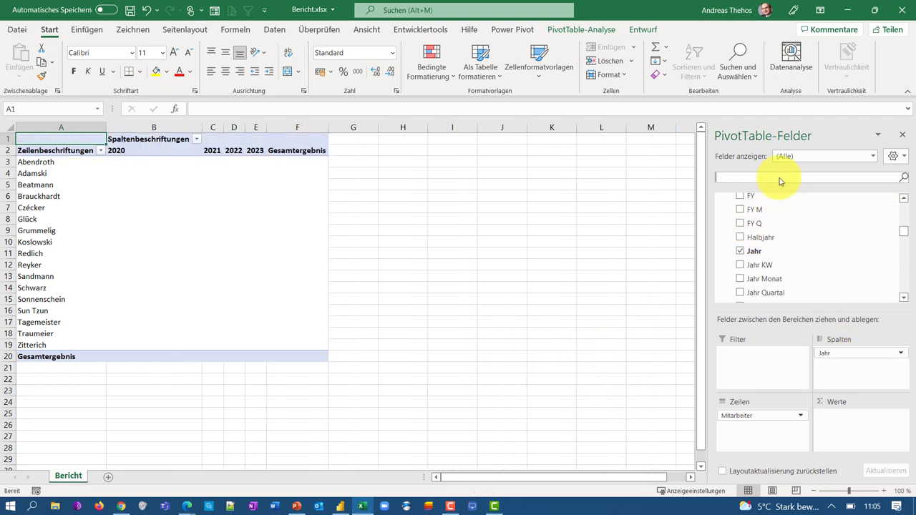
text(Leistun)
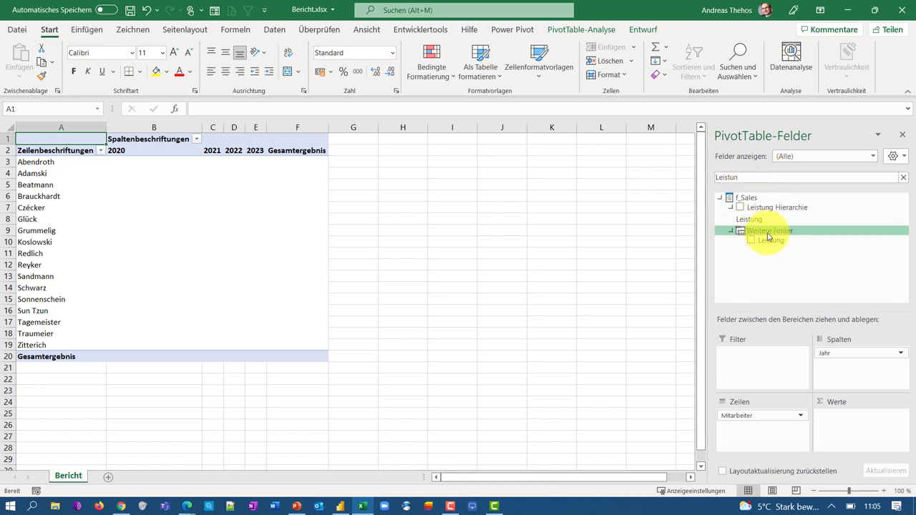
mouse_move(774, 241)
mouse_down()
mouse_move(795, 358)
mouse_move(783, 353)
mouse_up()
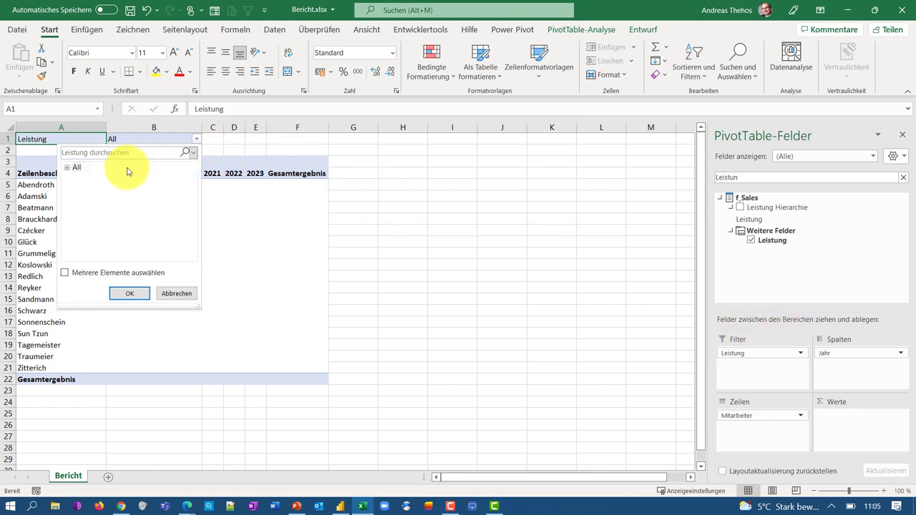
click(68, 167)
click(94, 199)
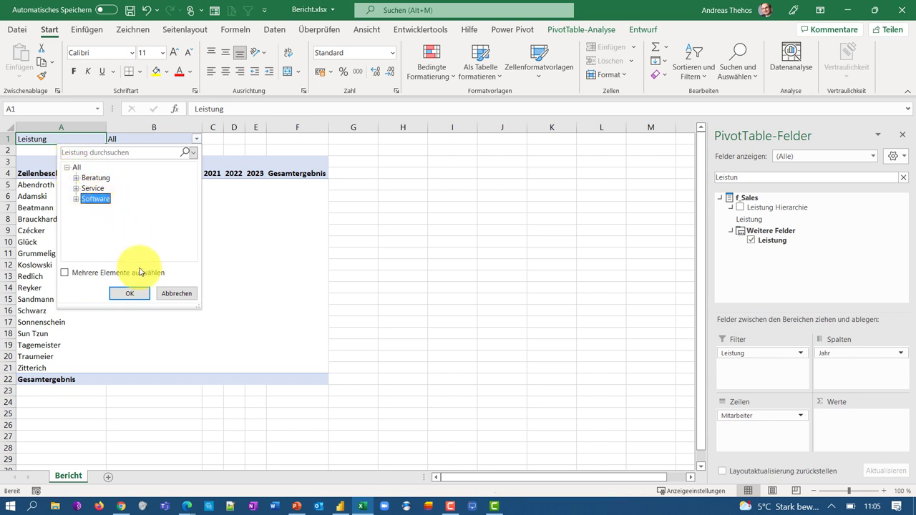
click(136, 294)
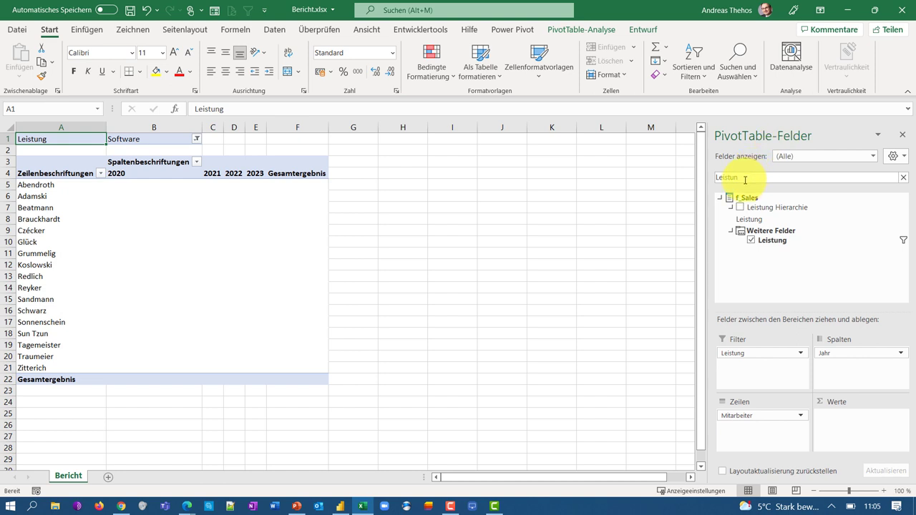
drag(763, 178, 696, 179)
- Clear the field search and add f_Sales' SummeWerte as values, totalling 4.366.354
key(BackSpace)
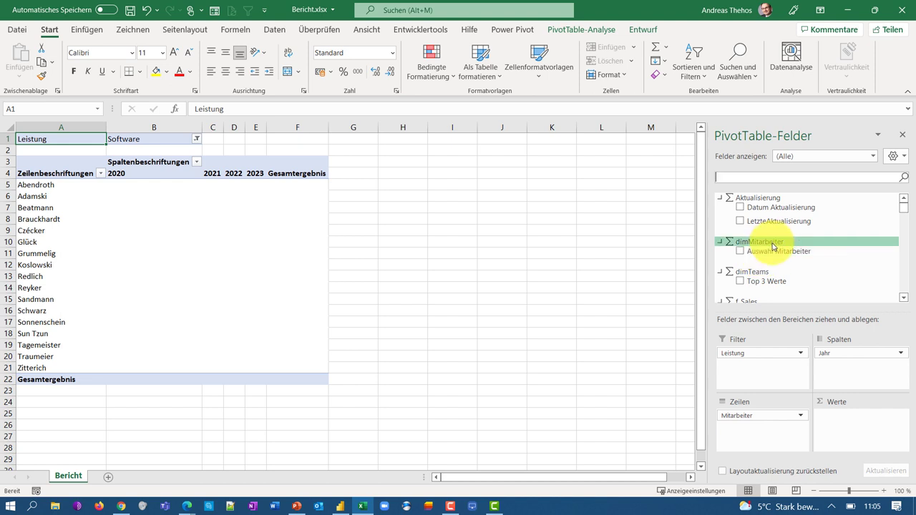
scroll(775, 252, down, 1)
scroll(775, 253, down, 2)
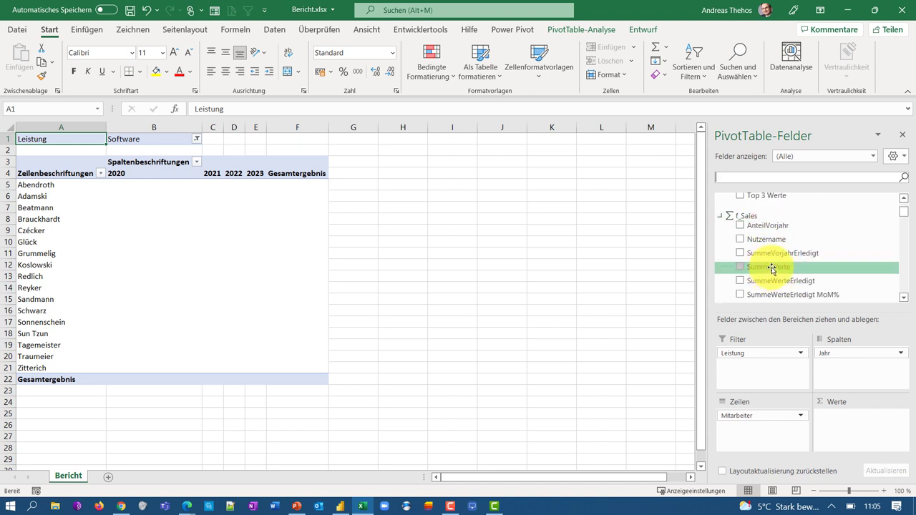
drag(772, 270, 852, 417)
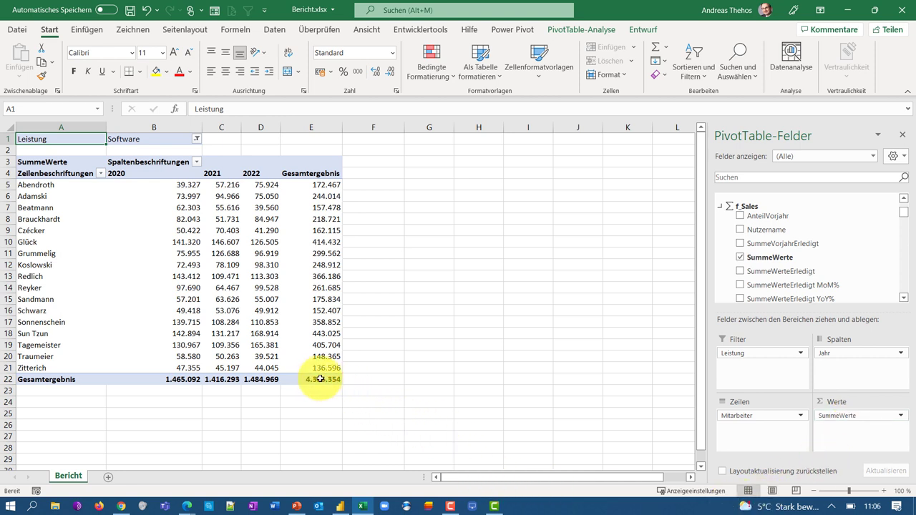
mouse_move(312, 382)
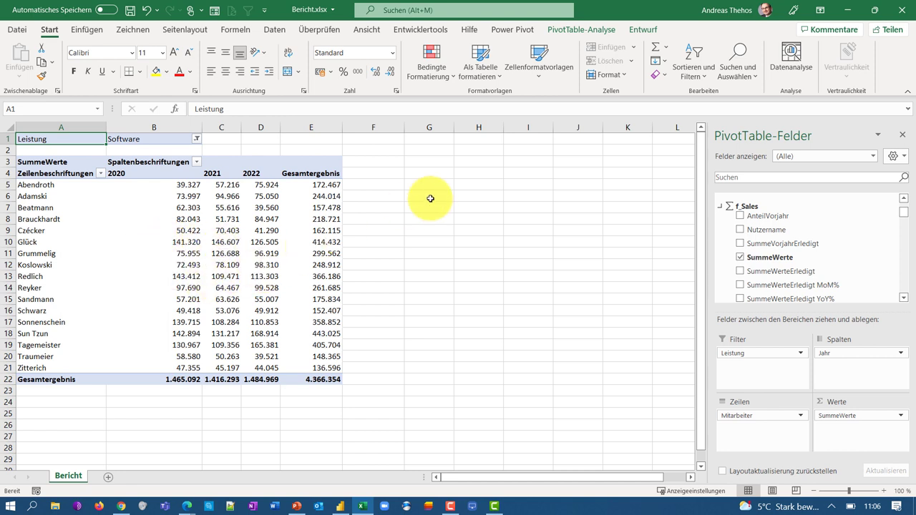
- Convert the PivotTable to cube formulas via OLAP-Tools > In Formeln konvertieren
click(580, 32)
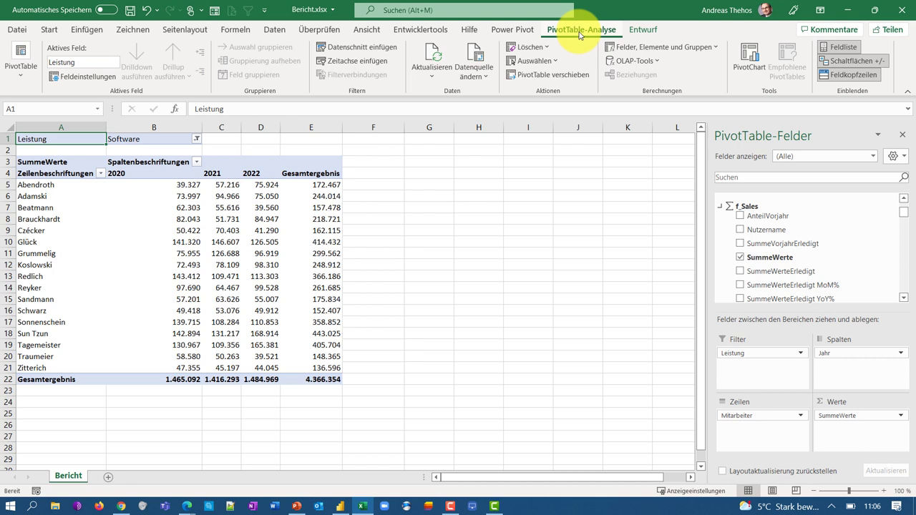
click(639, 62)
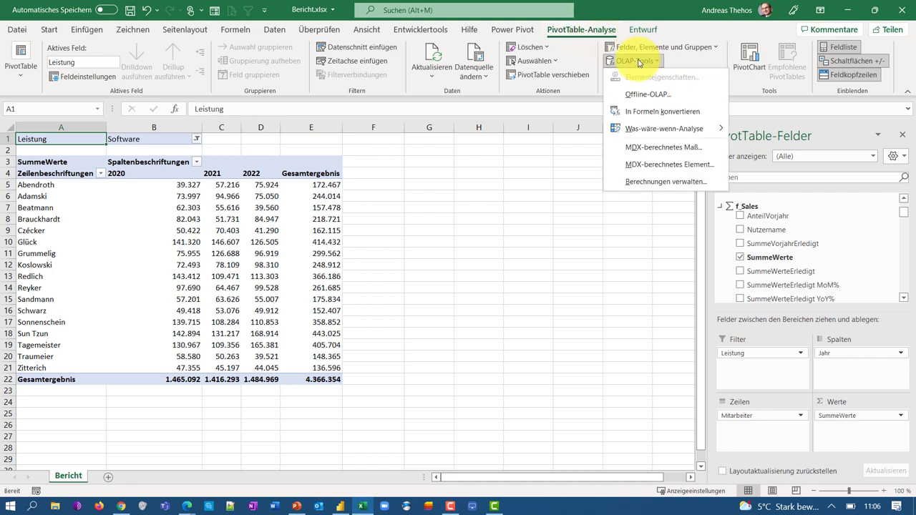
click(655, 111)
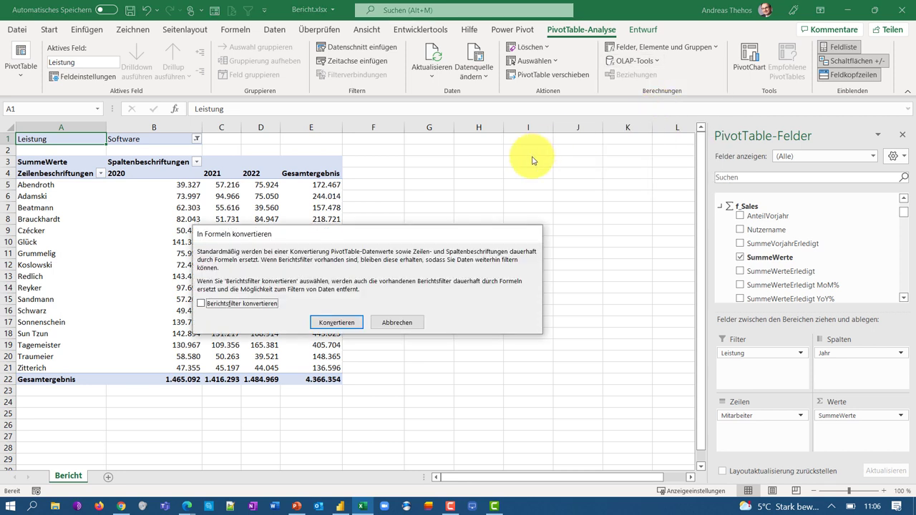
click(343, 326)
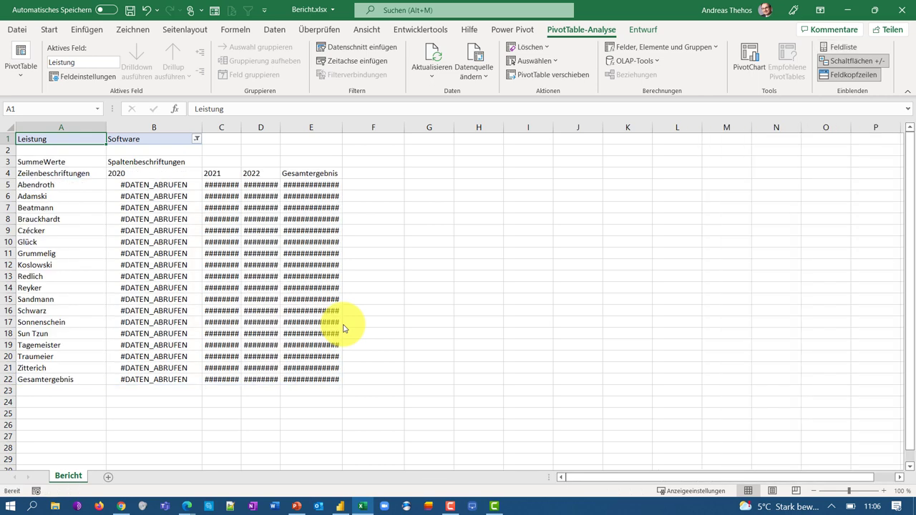
- Inspect the cube formulas and delete the empty column C so 2021 follows 2020
click(232, 125)
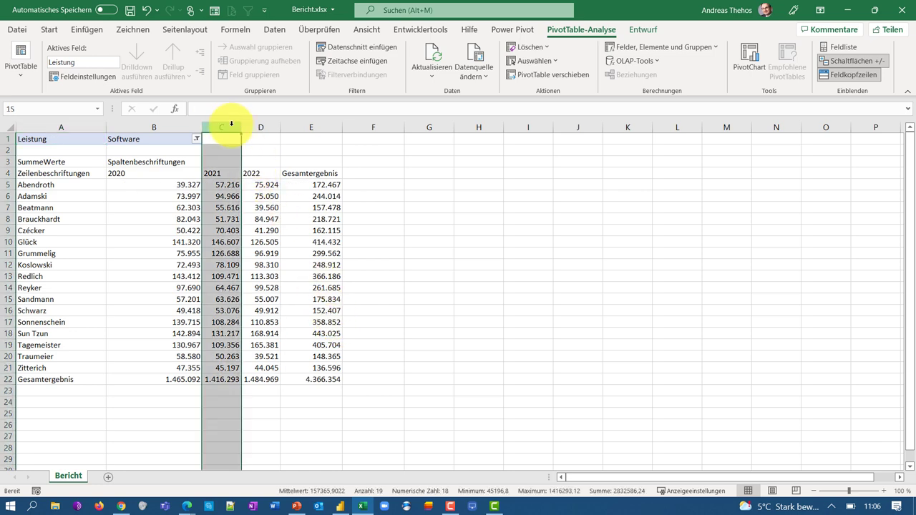
key(ctrl+plus)
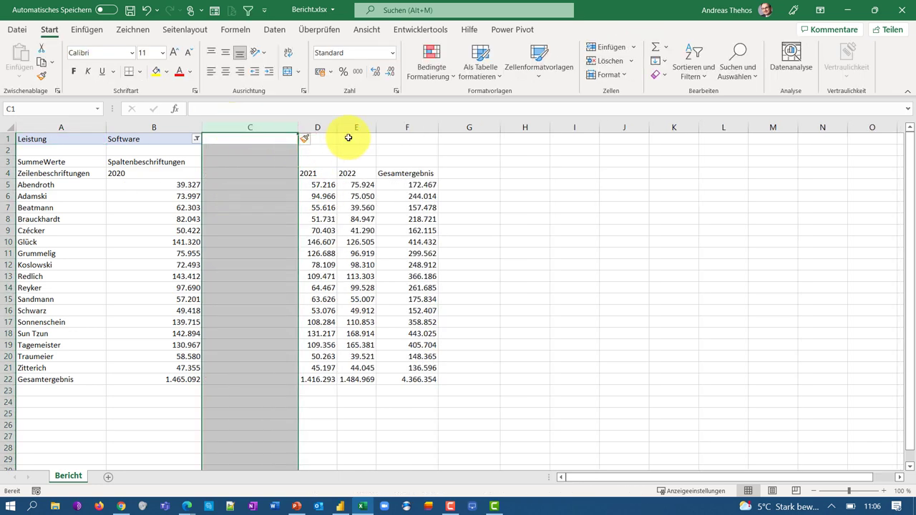
click(72, 184)
click(65, 230)
click(65, 254)
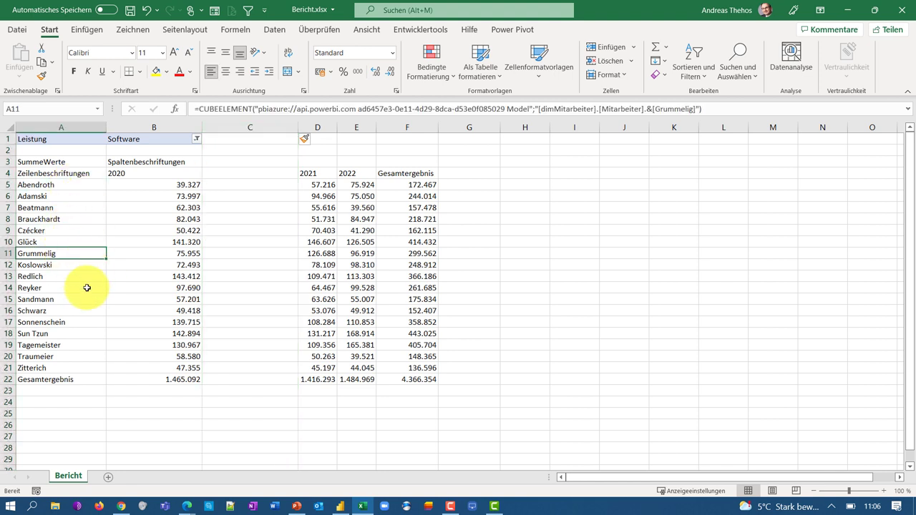
click(333, 243)
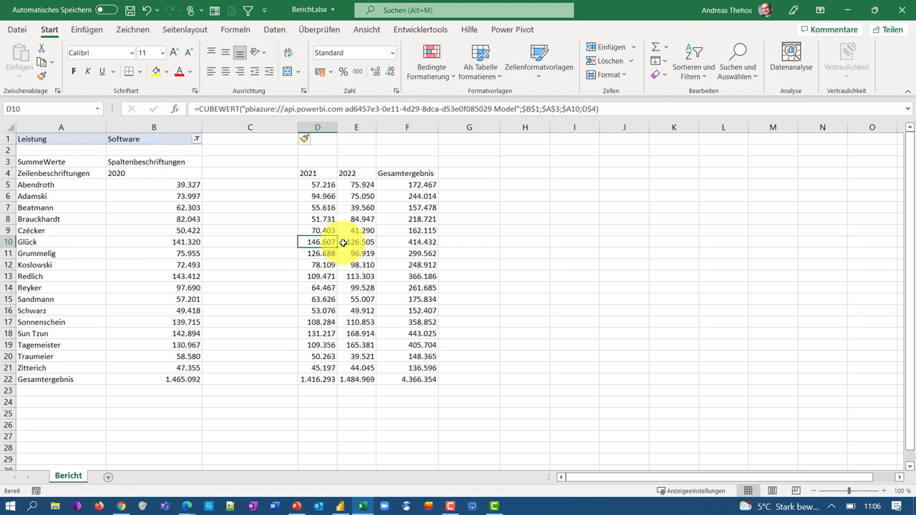
click(262, 125)
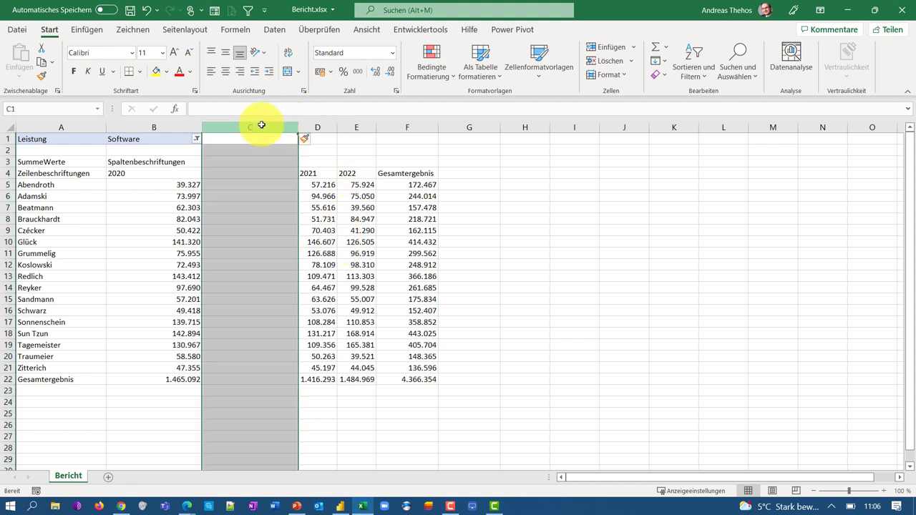
key(ctrl+minus)
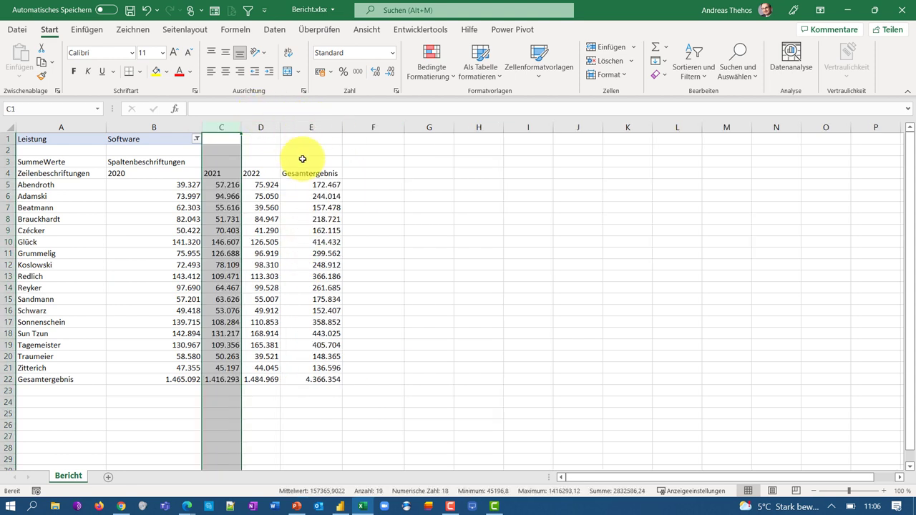
click(262, 192)
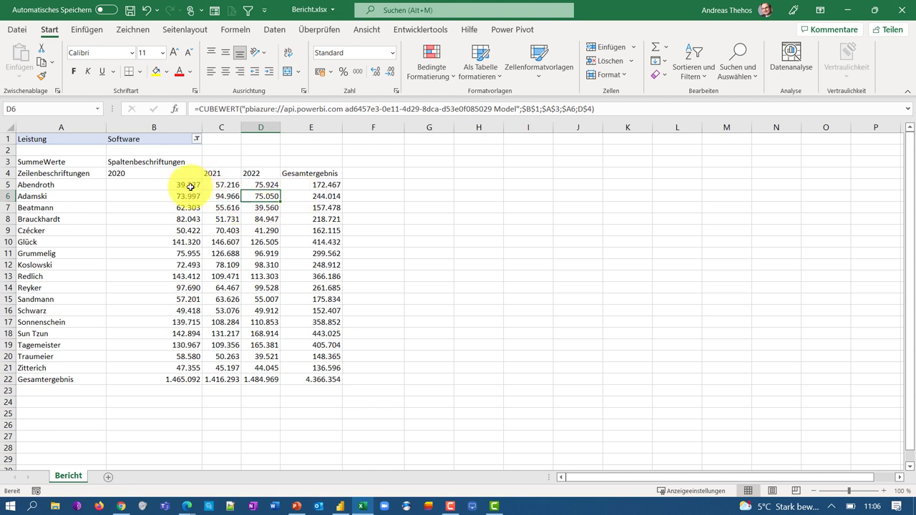
- Select B5:D20, close Excel without saving, and remove Bericht.xlsx from Edge's downloads
drag(183, 183, 265, 357)
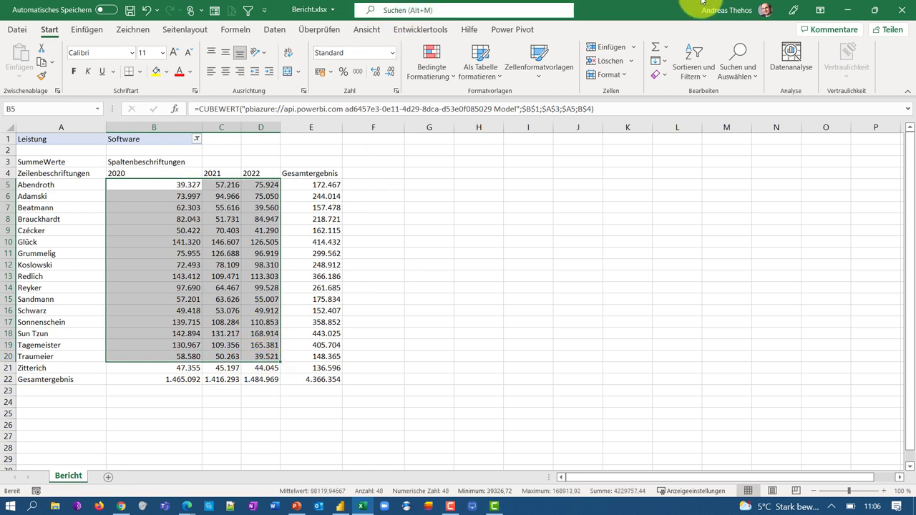
click(899, 10)
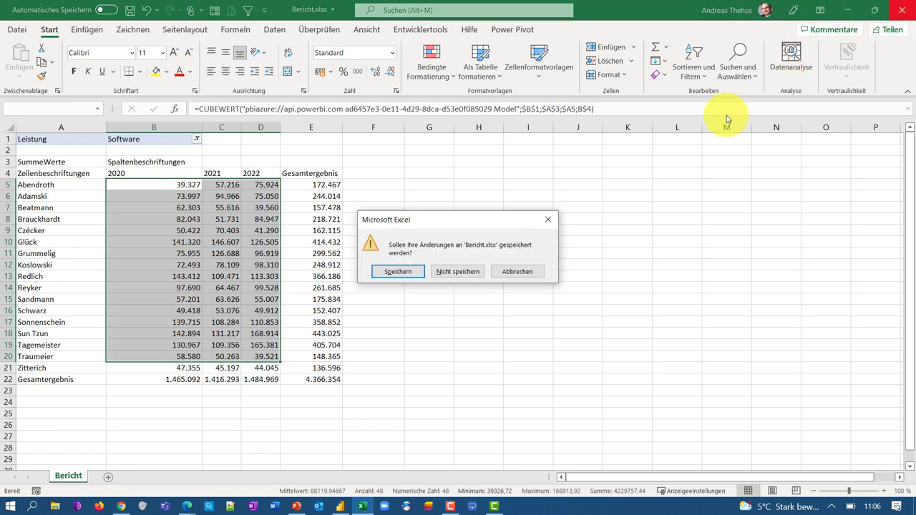
click(435, 279)
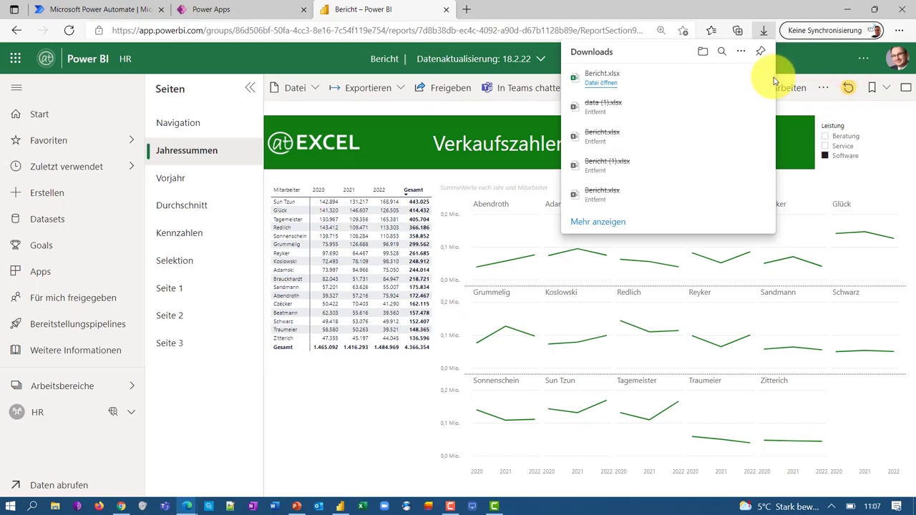
click(749, 80)
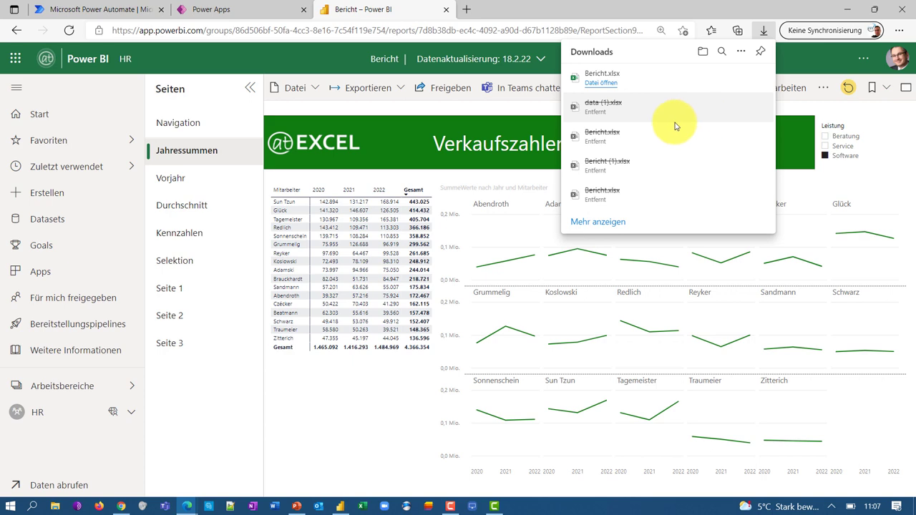
- In Power BI Desktop, review factData's rows and the model relationships, then return to Seite 1
click(340, 506)
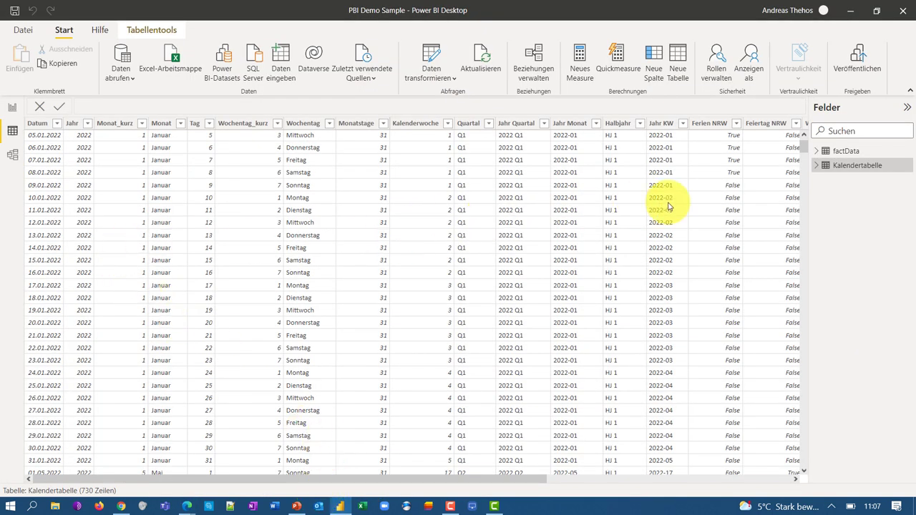
click(851, 152)
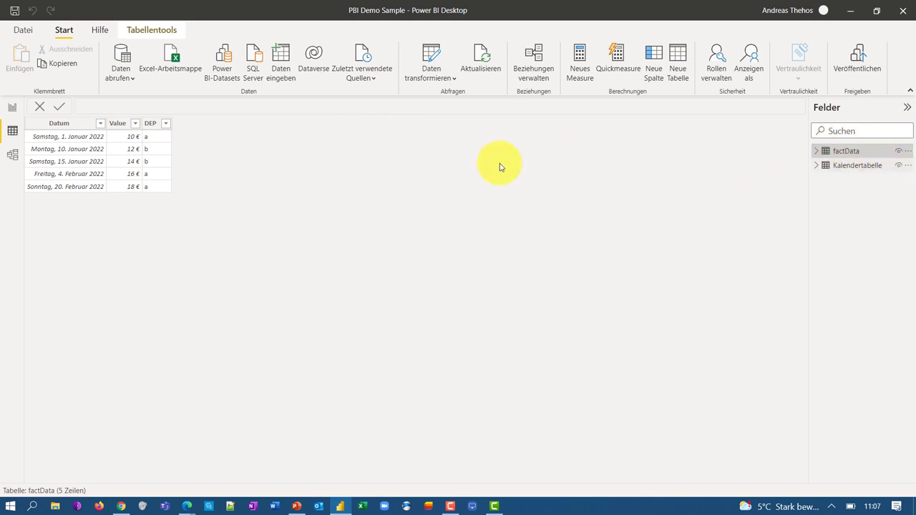
click(13, 155)
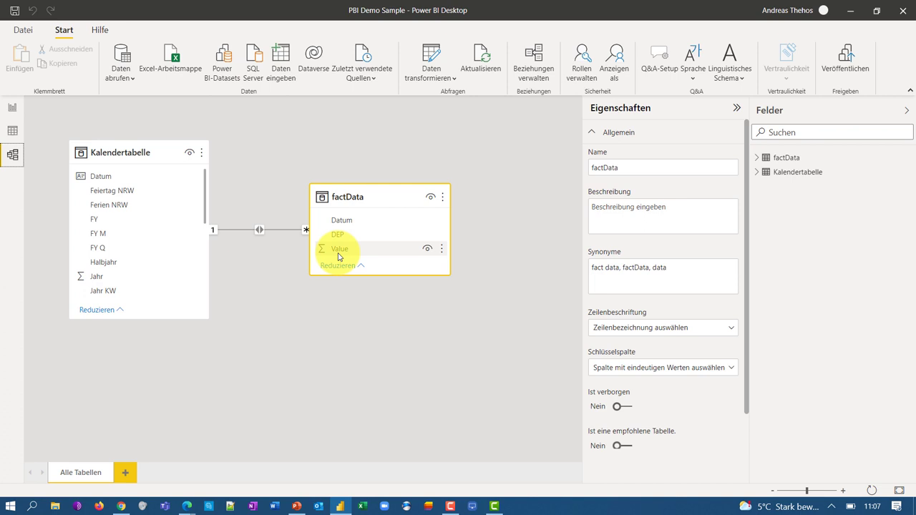
click(13, 109)
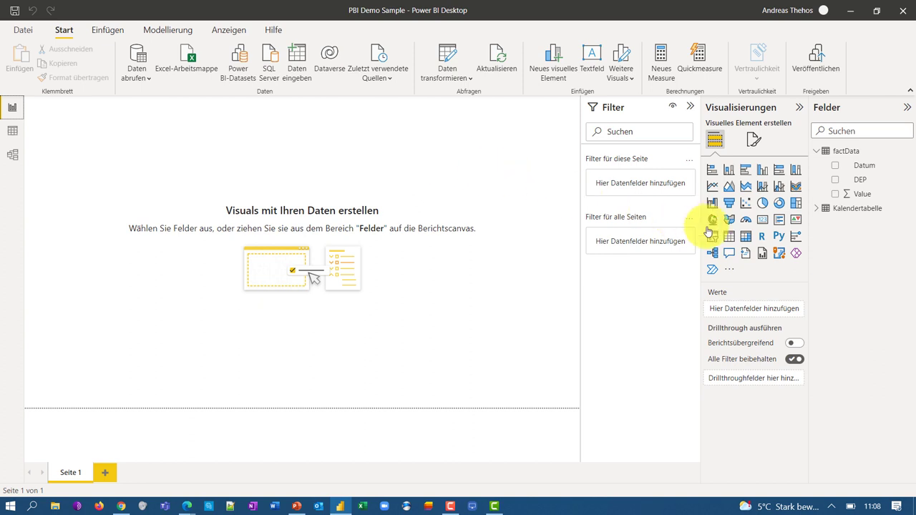
- Add a table visual showing DEP, Datum and Value, with Datum between DEP and Value
click(728, 236)
click(198, 171)
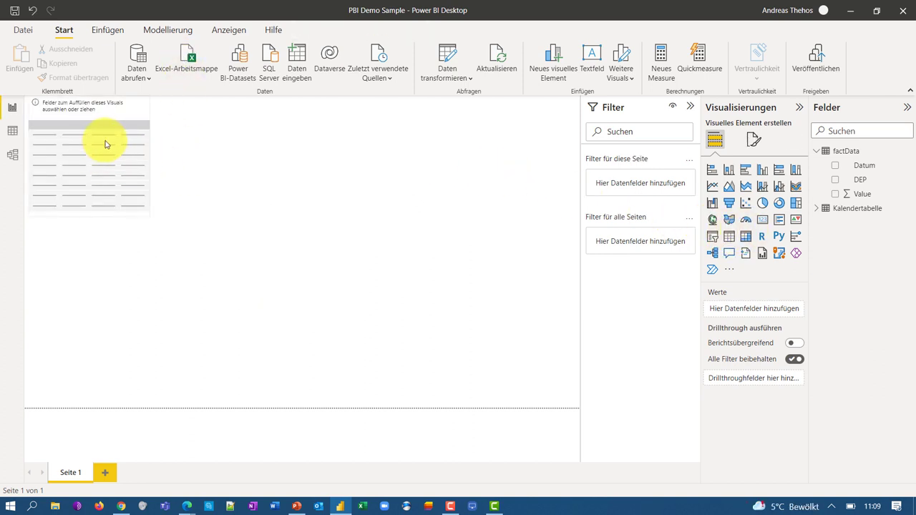
click(106, 144)
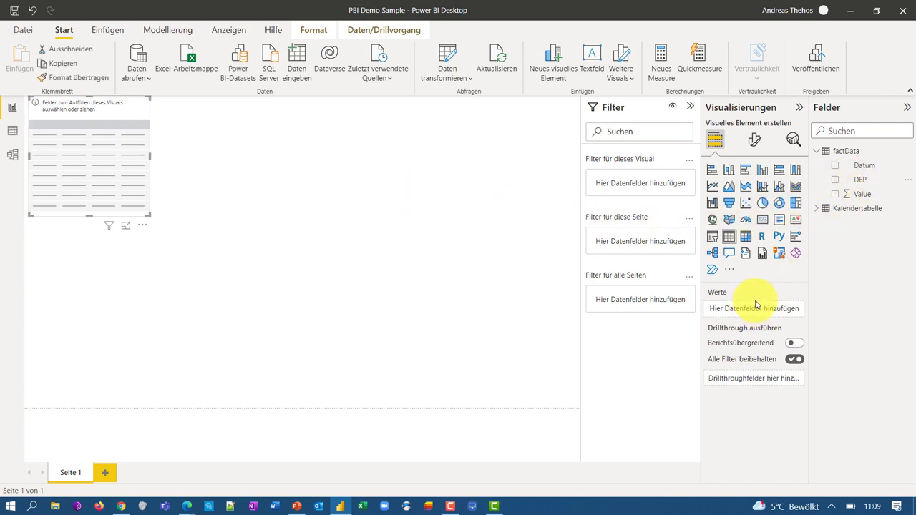
drag(752, 310, 753, 310)
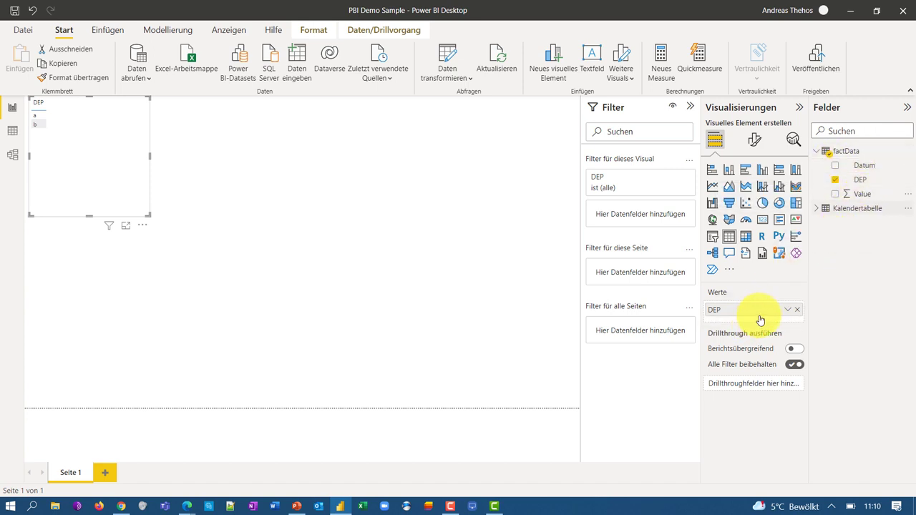
click(835, 194)
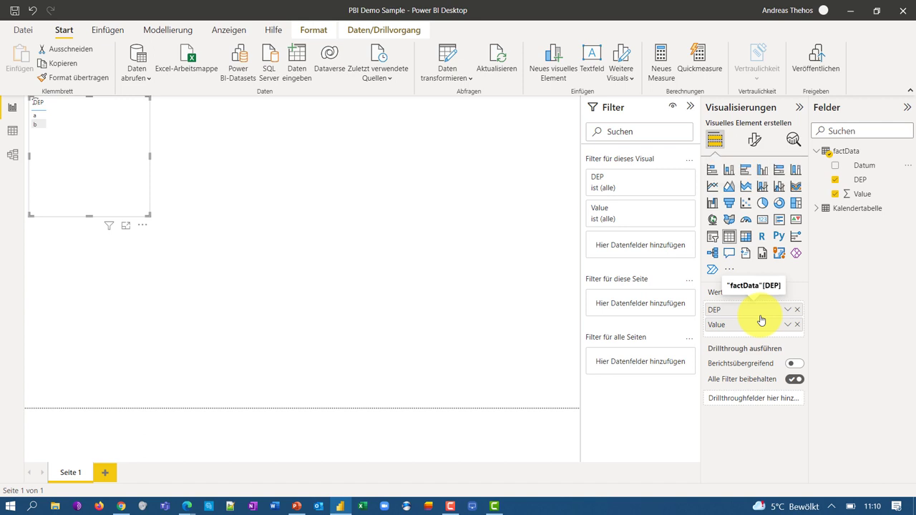
drag(862, 165, 762, 320)
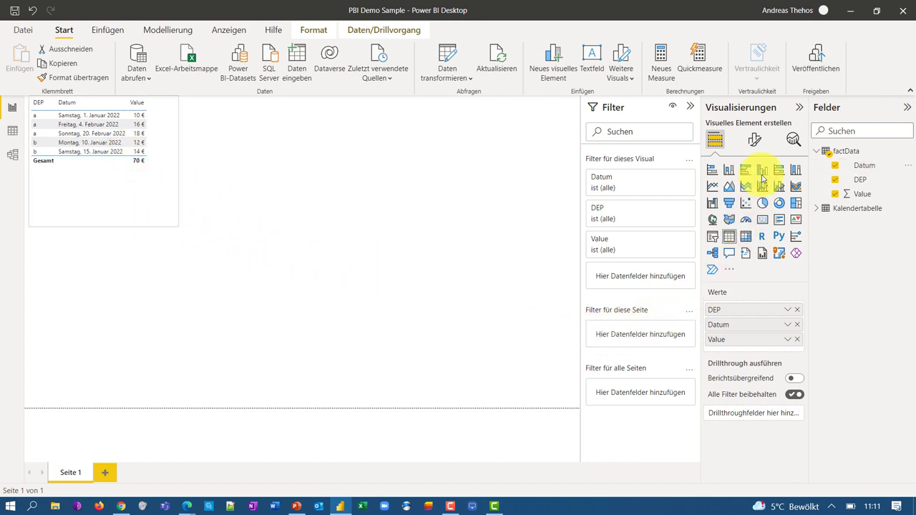
- Set the table's Werte font size to 20
click(757, 141)
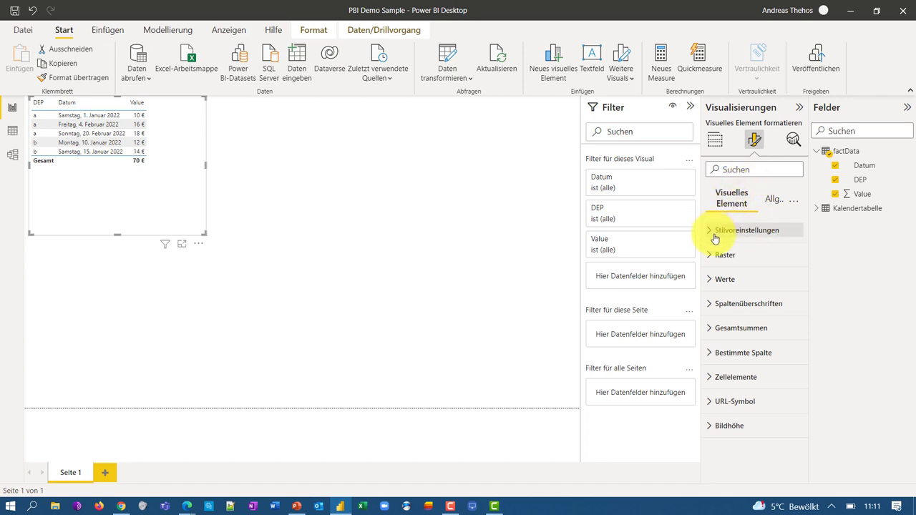
click(740, 298)
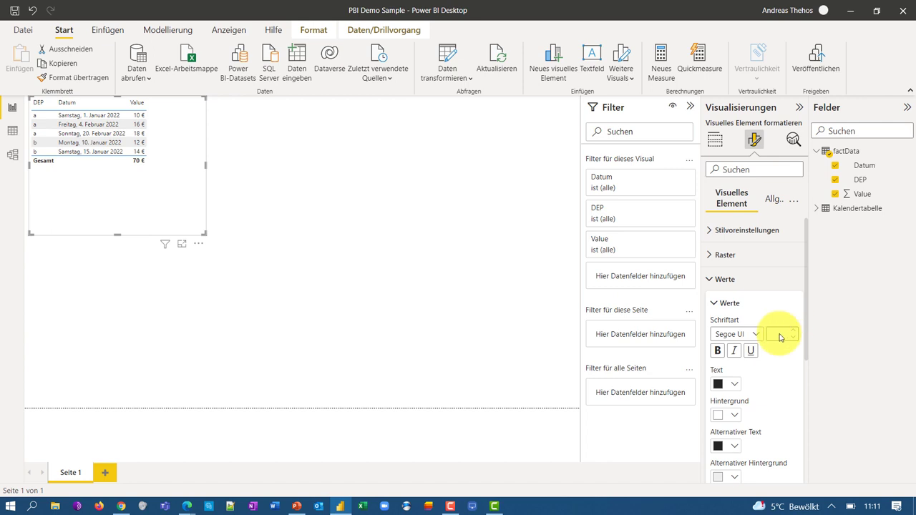
text(20)
click(776, 335)
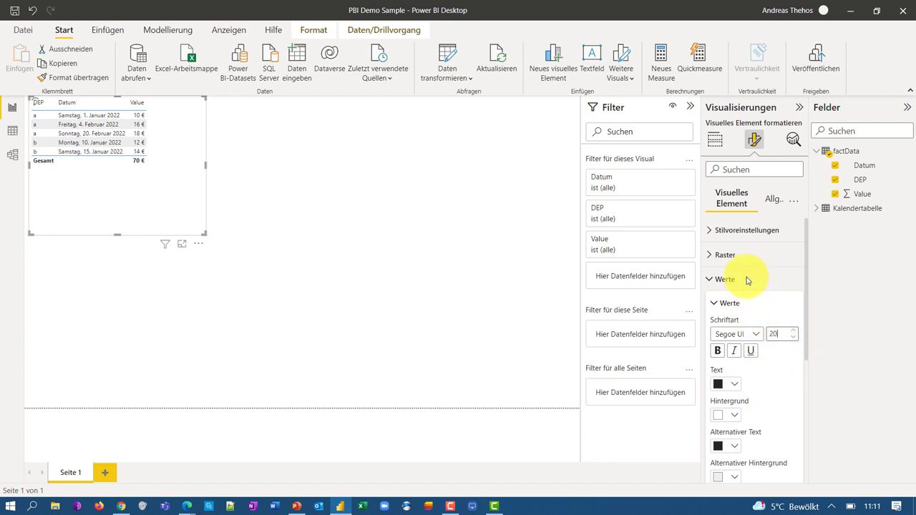
key(Return)
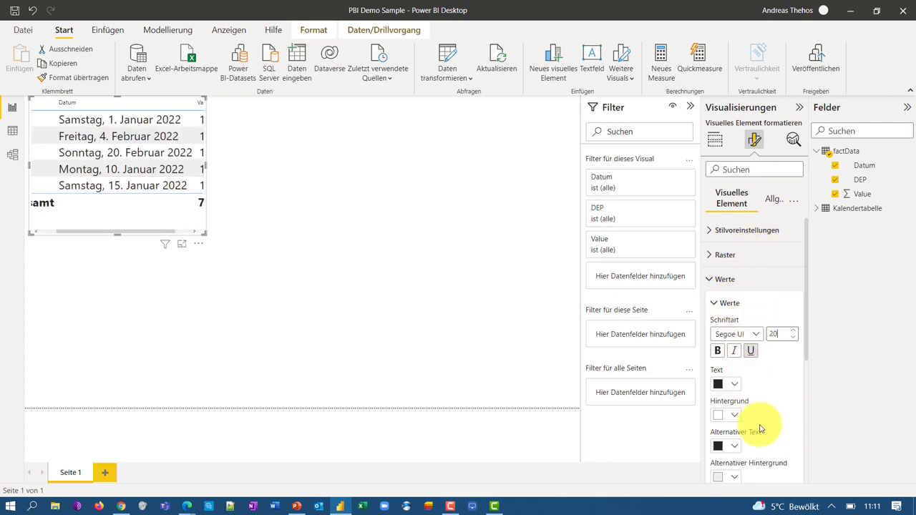
- Set the Spaltenüberschriften font size to 20 and enlarge the visual so all columns fit
scroll(768, 432, down, 1)
scroll(768, 432, down, 1)
scroll(760, 418, down, 1)
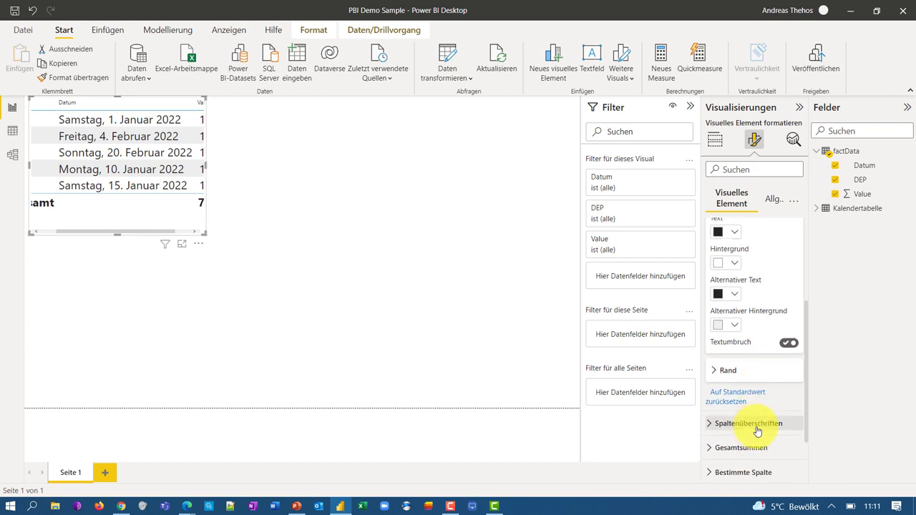
click(759, 425)
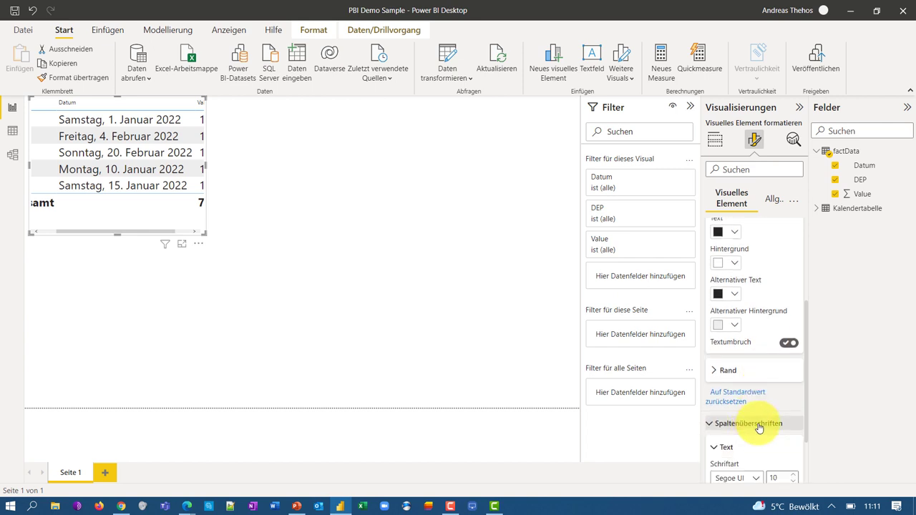
click(785, 472)
text(20)
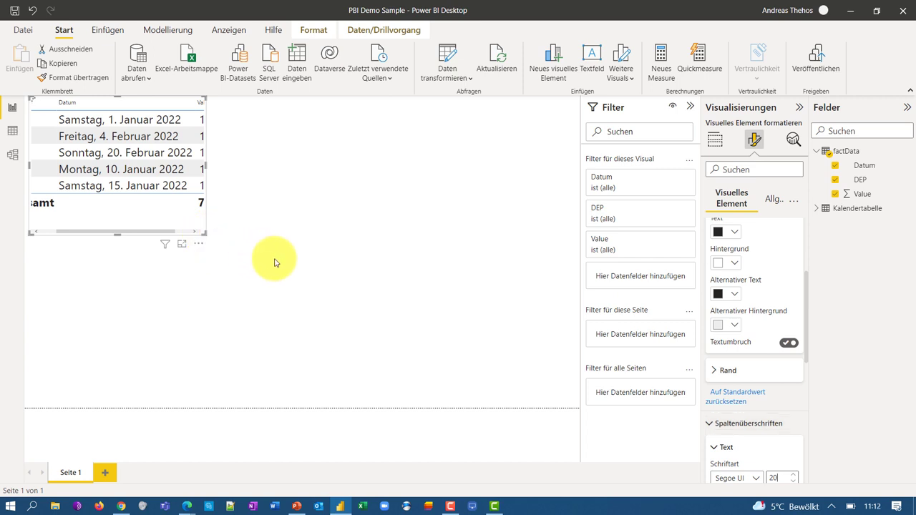
drag(206, 234, 275, 263)
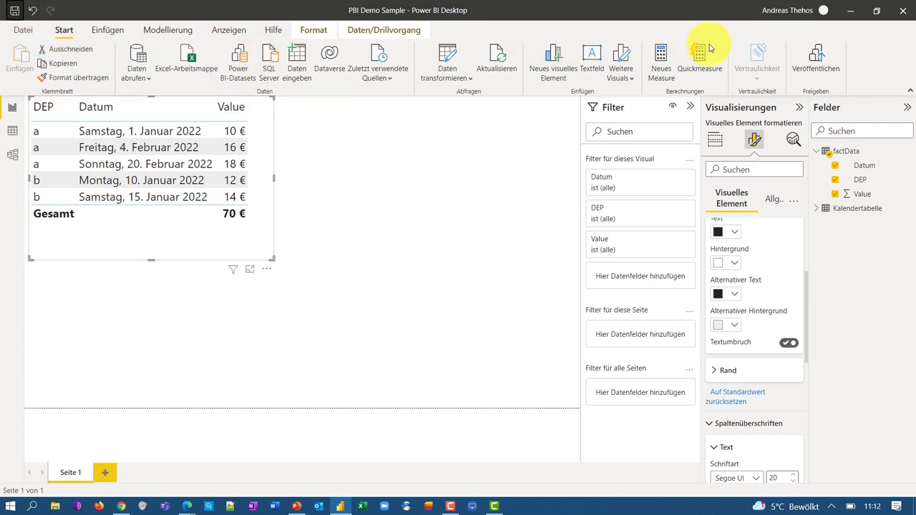
- Save and publish PBI Demo Sample.pbix to Mein Arbeitsbereich, replacing the existing dataset
click(820, 56)
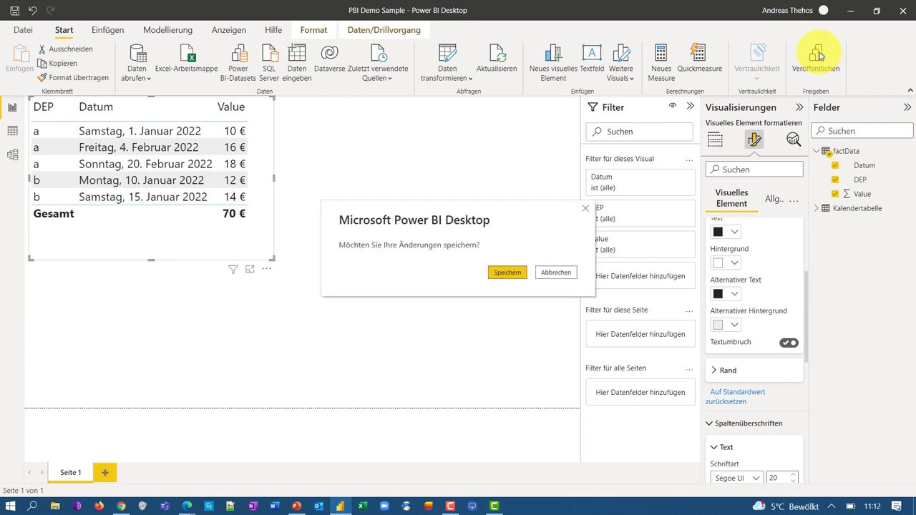
key(Return)
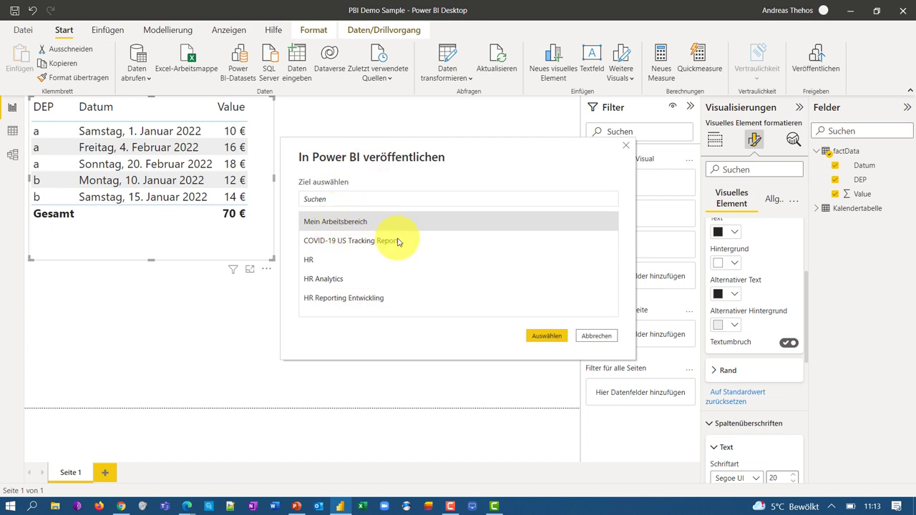
click(431, 242)
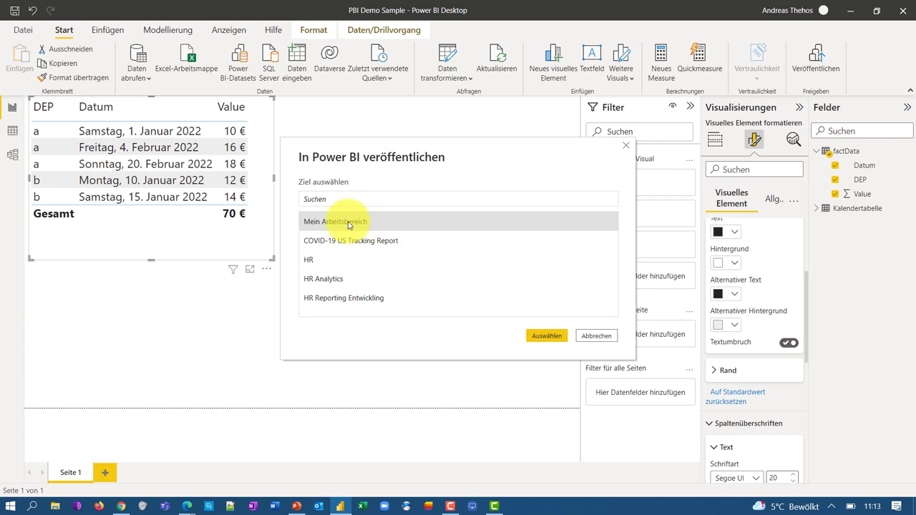
click(545, 340)
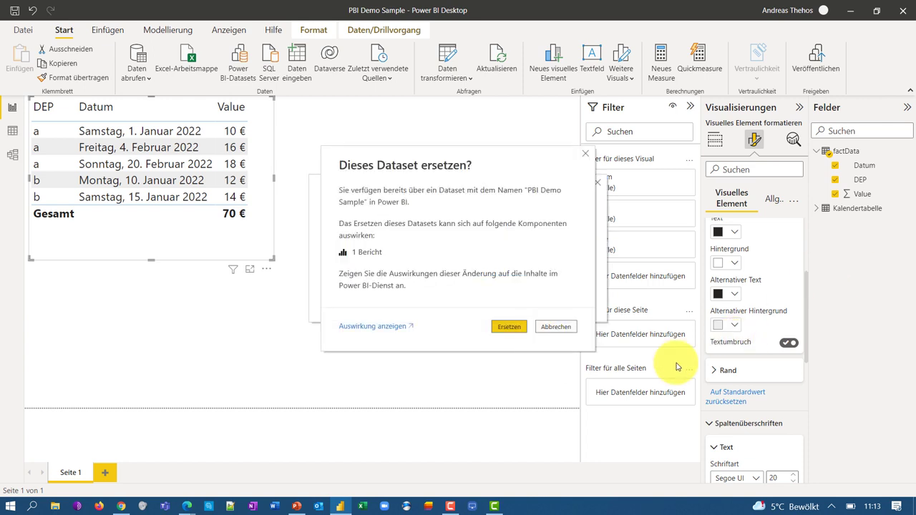
click(511, 328)
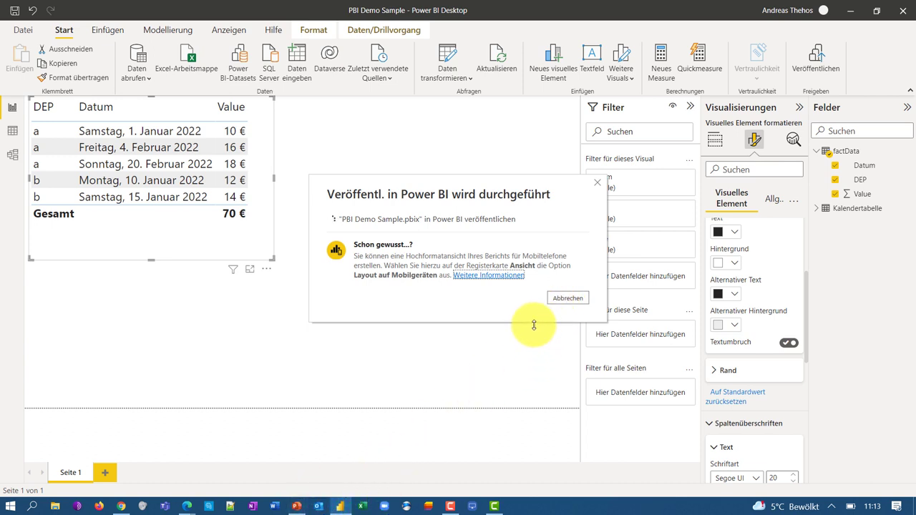
click(568, 298)
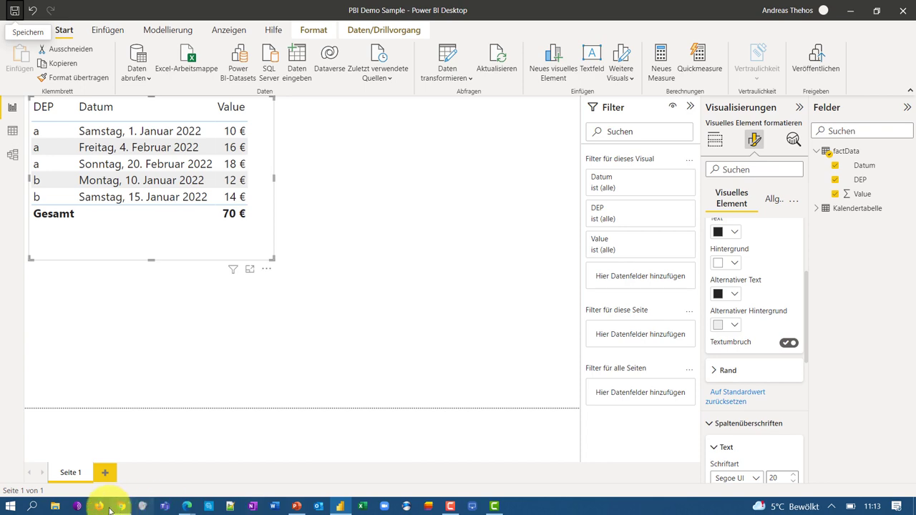
- In Edge, open the PBI Demo Sample report from Mein Arbeitsbereich
mouse_move(199, 493)
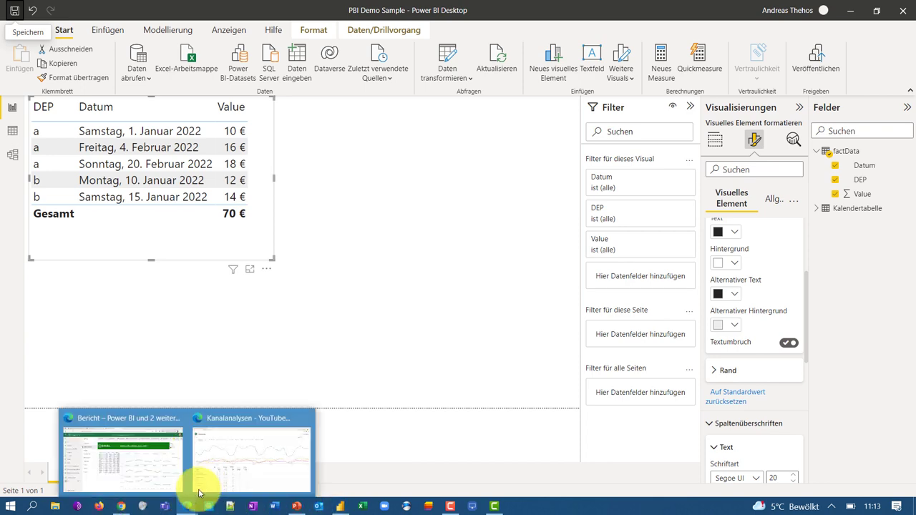
click(164, 452)
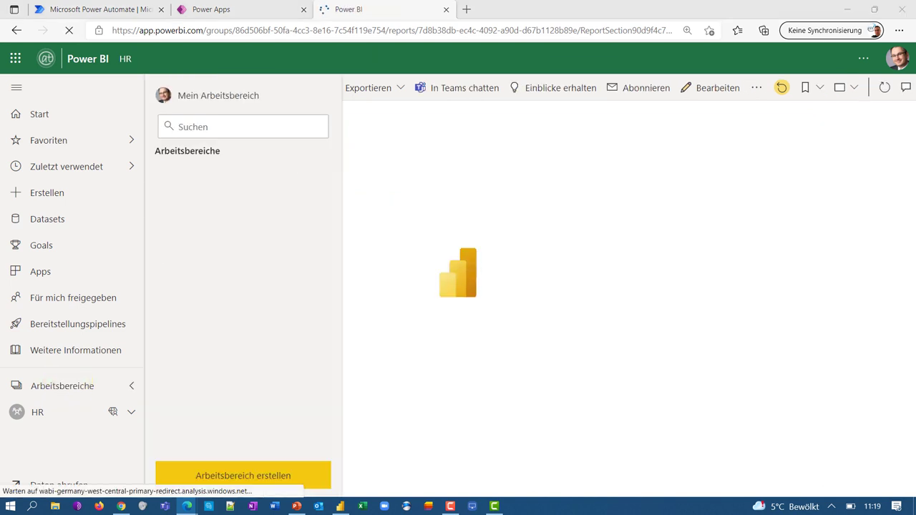
click(205, 96)
scroll(280, 292, down, 1)
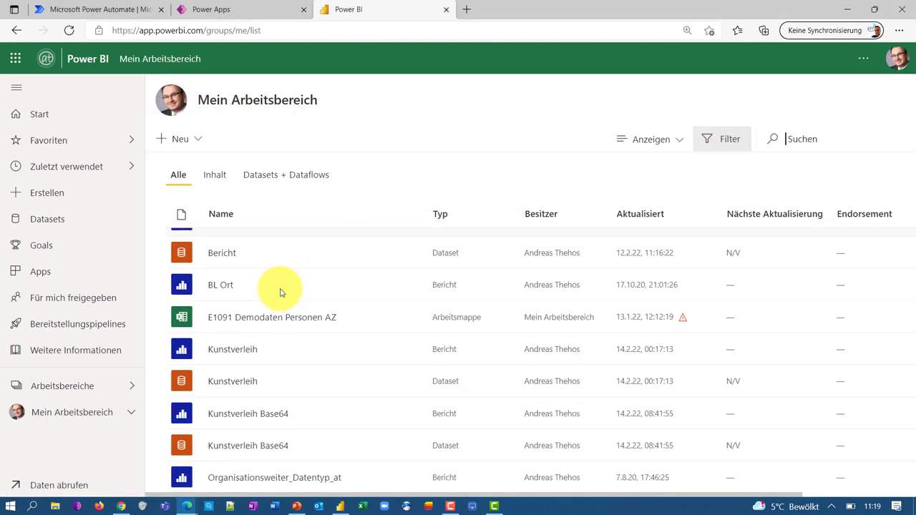
scroll(279, 292, down, 1)
scroll(269, 295, down, 1)
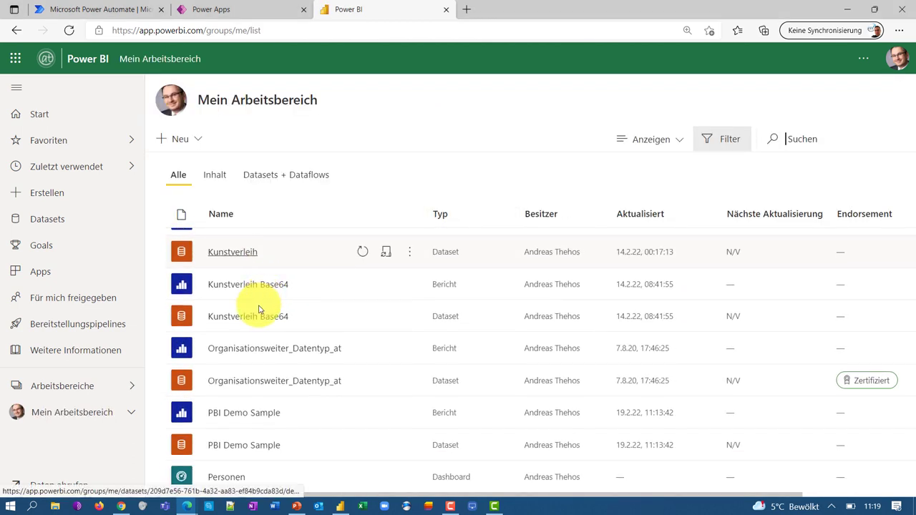
click(231, 415)
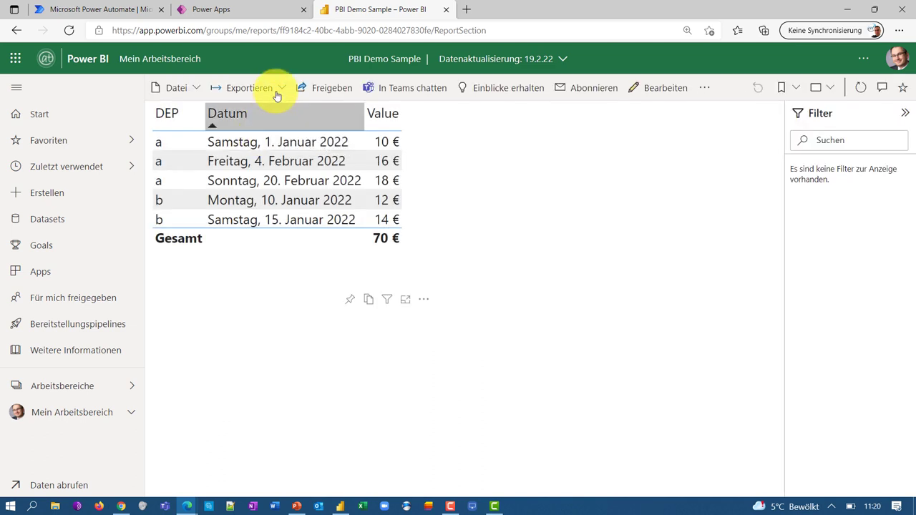
- Export the report with In Excel analysieren and open the downloaded PBI Demo Sample.xlsx
click(282, 91)
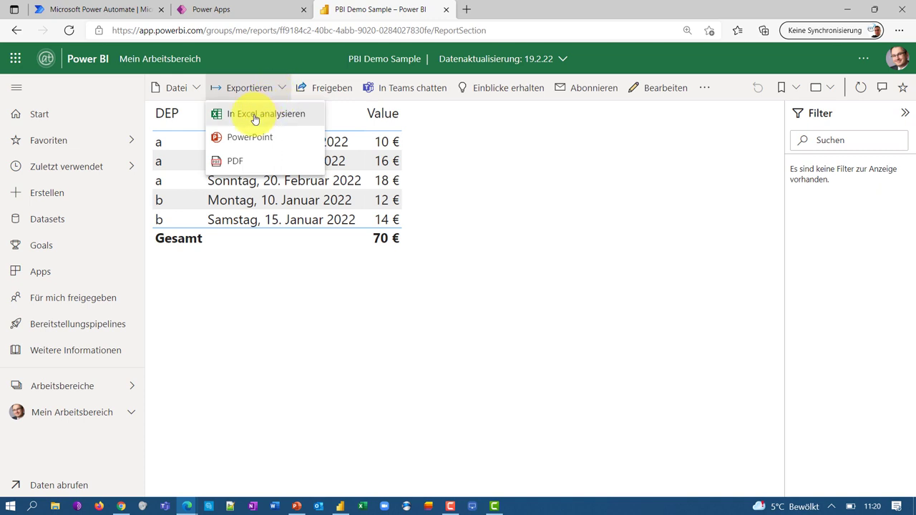
click(255, 118)
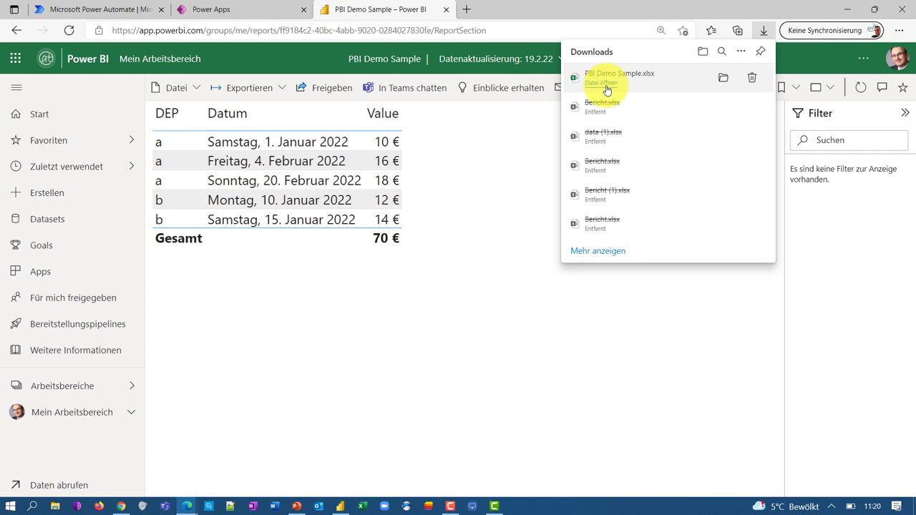
click(605, 83)
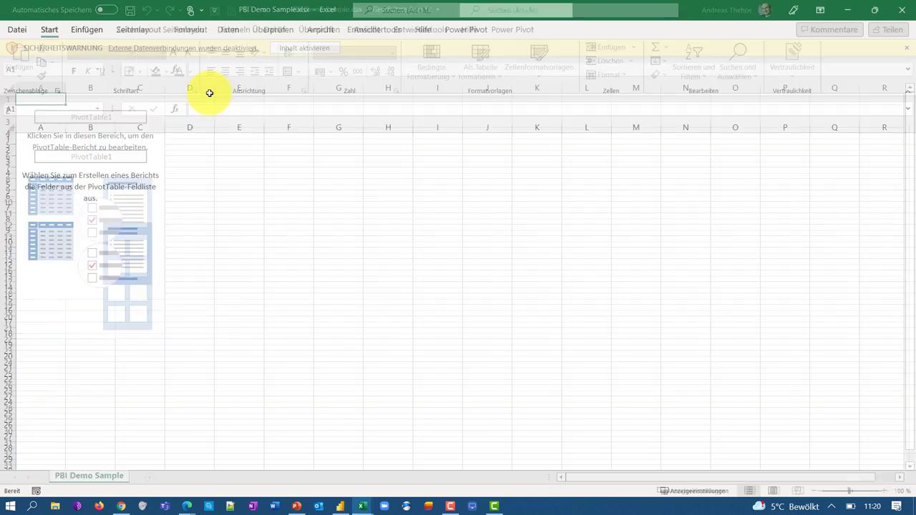
- Enable the workbook's data connections and add Datum and DEP to the PivotTable rows
click(287, 76)
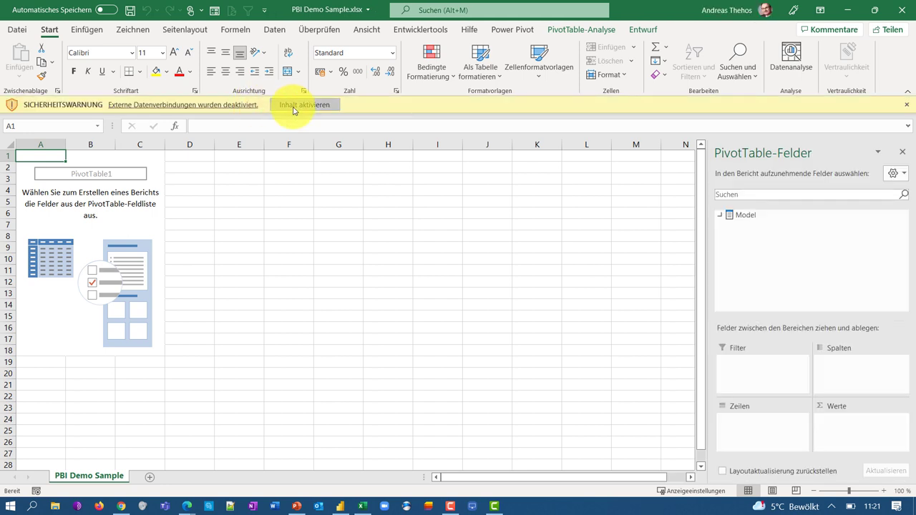
click(293, 105)
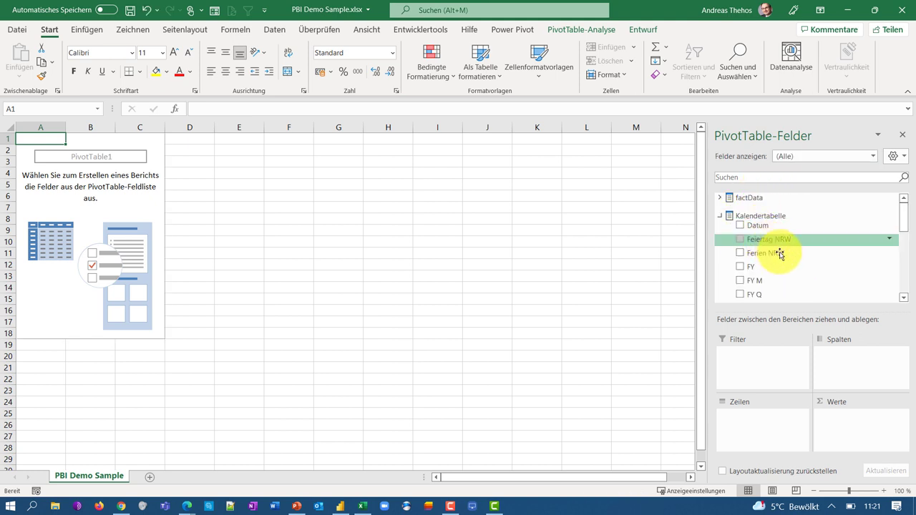
drag(757, 226, 786, 424)
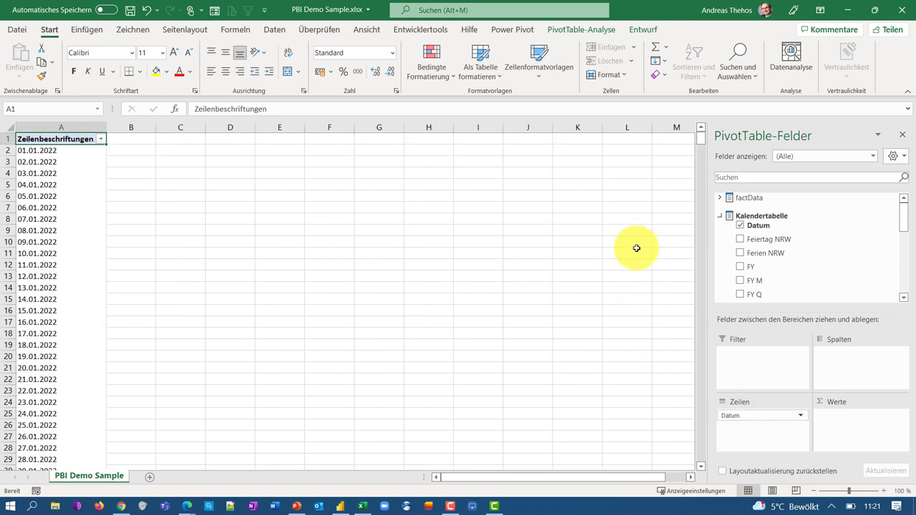
click(722, 200)
mouse_move(752, 220)
mouse_down()
mouse_move(780, 255)
mouse_move(748, 423)
mouse_up()
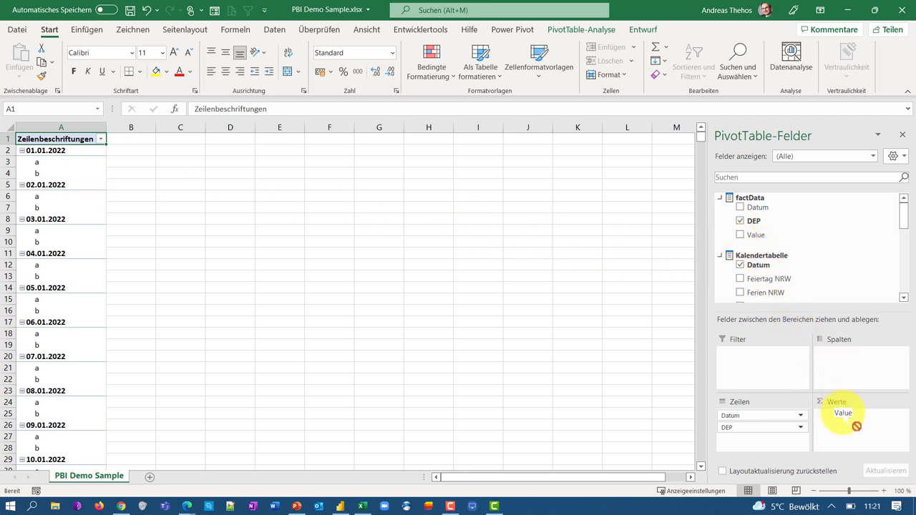
- Try placing Value in the PivotTable, dismiss the warning, then remove Value from the rows
drag(755, 237, 851, 431)
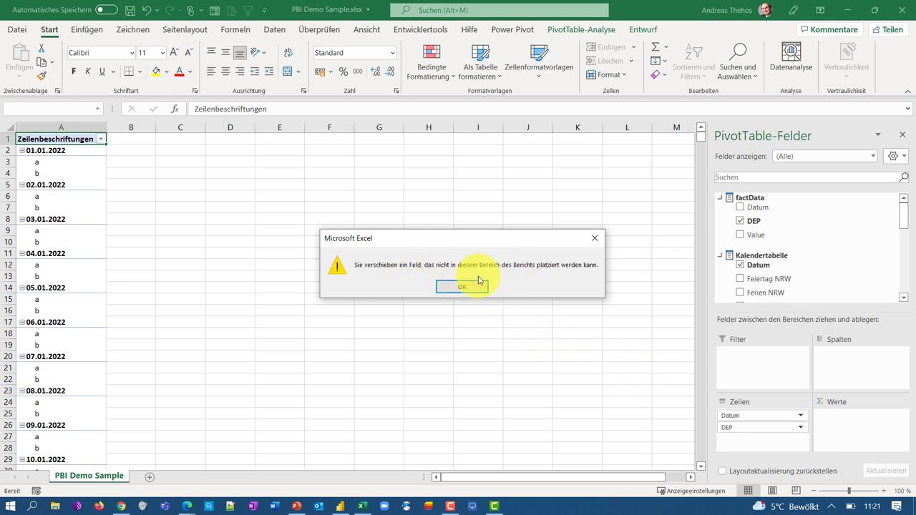
click(476, 292)
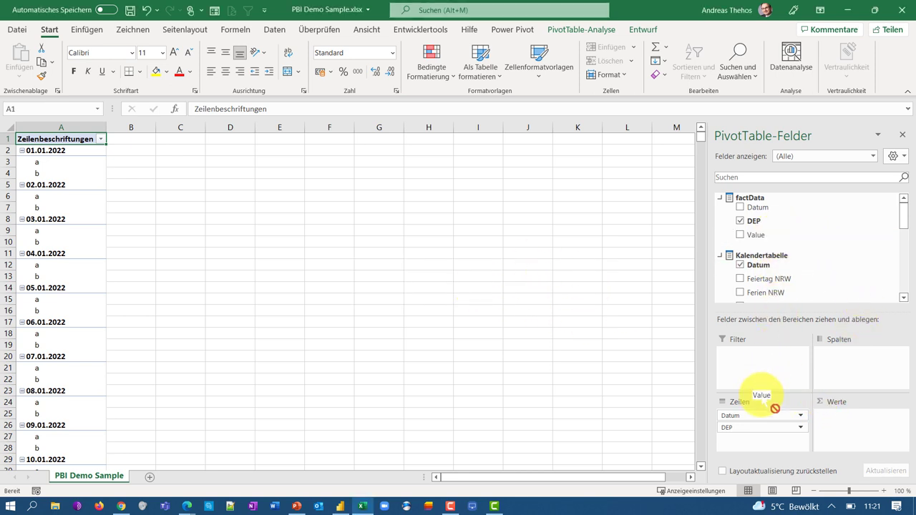
drag(790, 243, 757, 437)
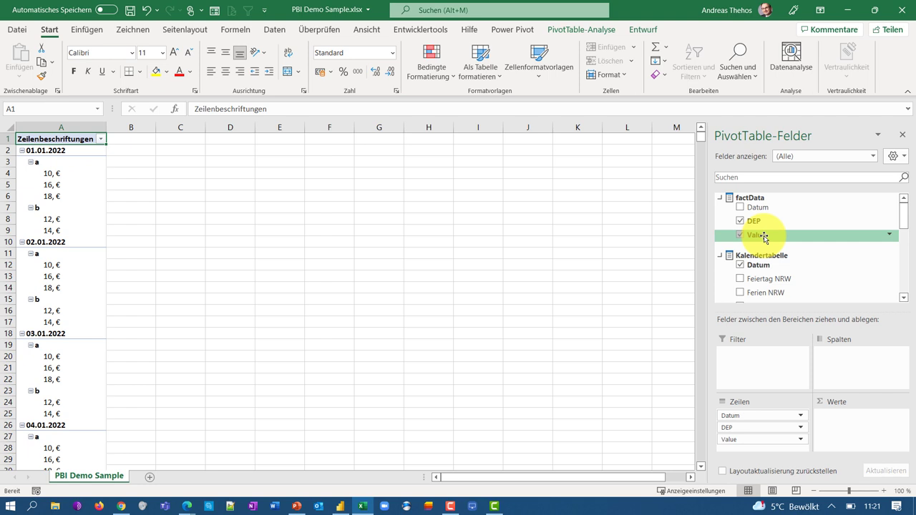
right_click(764, 237)
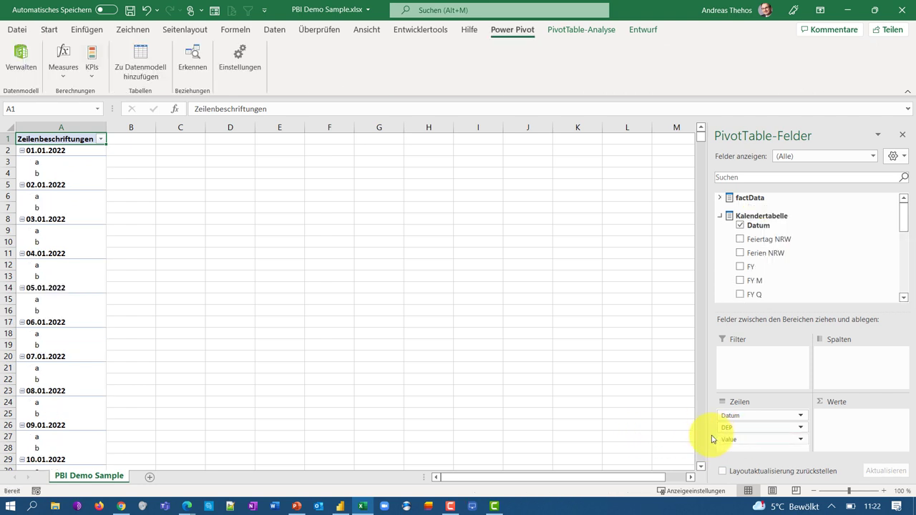
drag(712, 439, 419, 375)
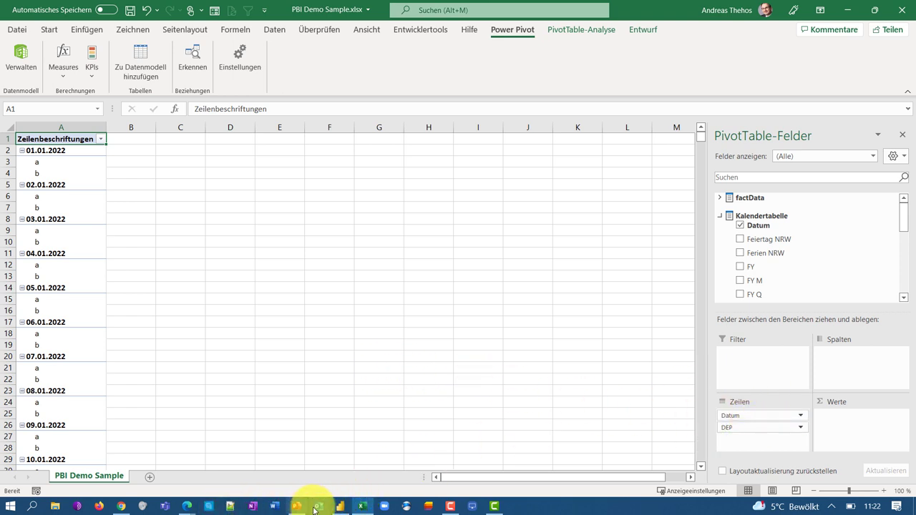
- Back in Power BI Desktop, save and bring up the factData table's context menu
click(340, 506)
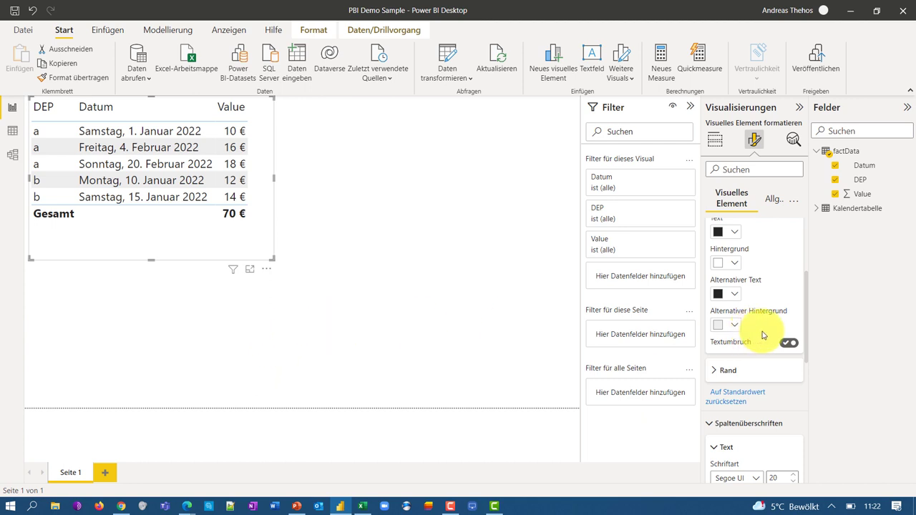
click(843, 157)
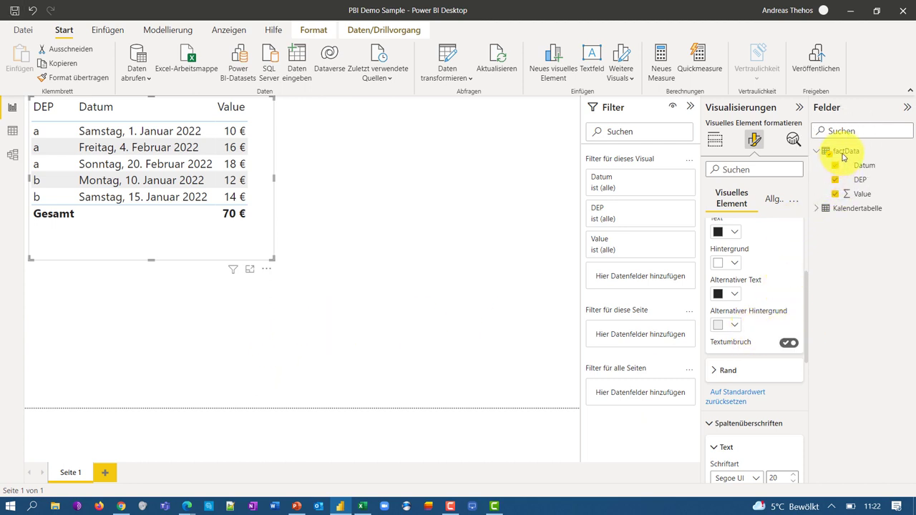
key(ctrl+s)
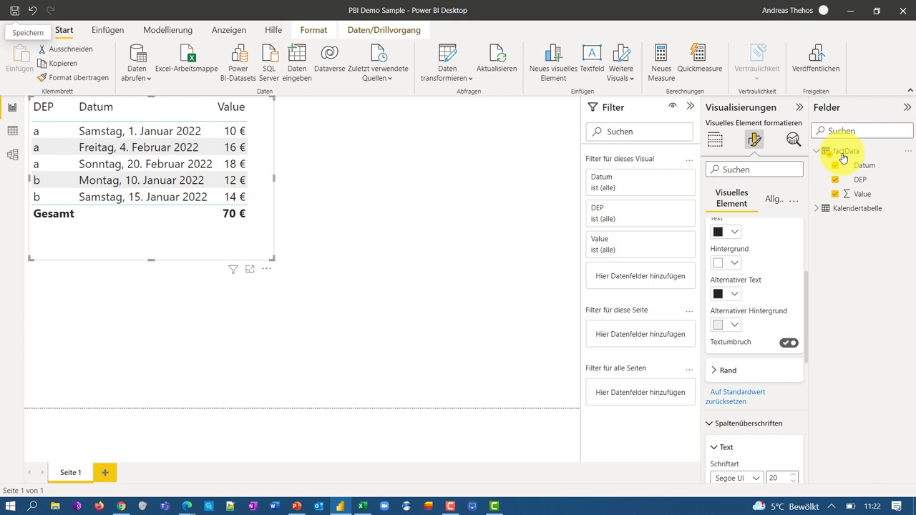
right_click(843, 158)
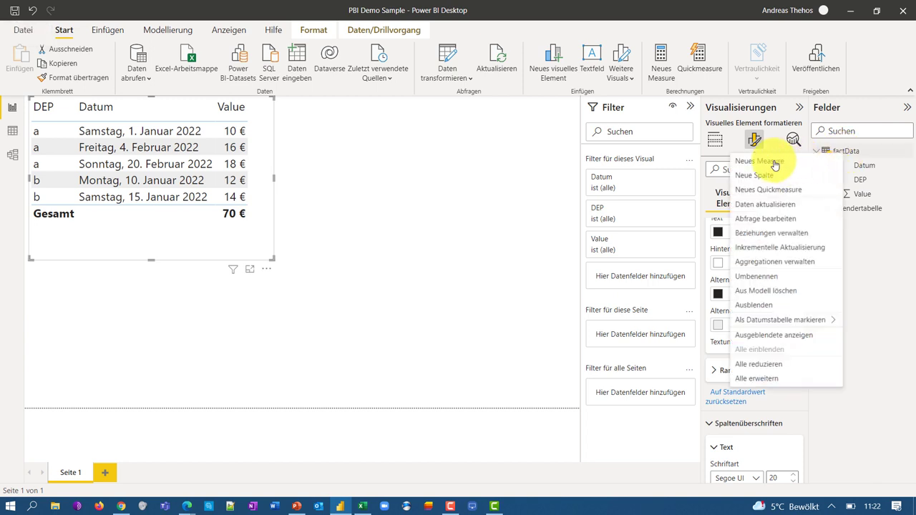
- Add a new measure to factData with Neues Measure on the Start ribbon
click(667, 76)
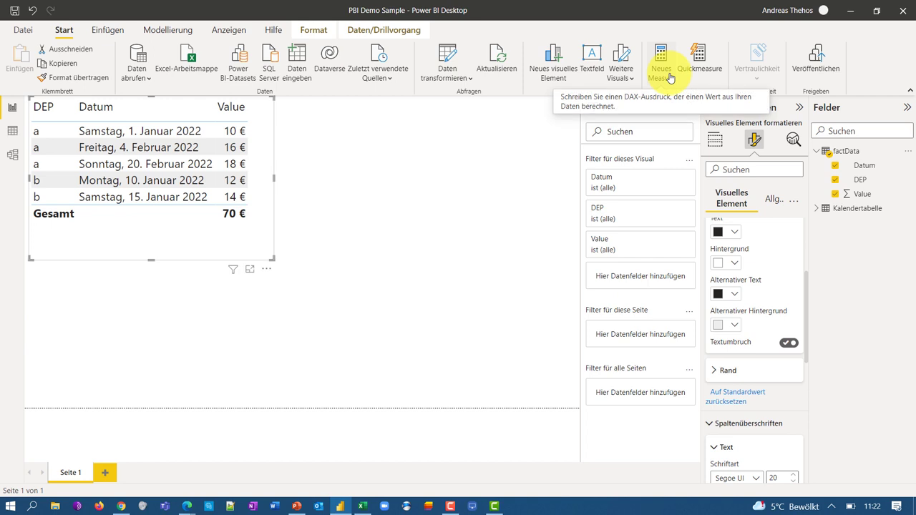
click(670, 77)
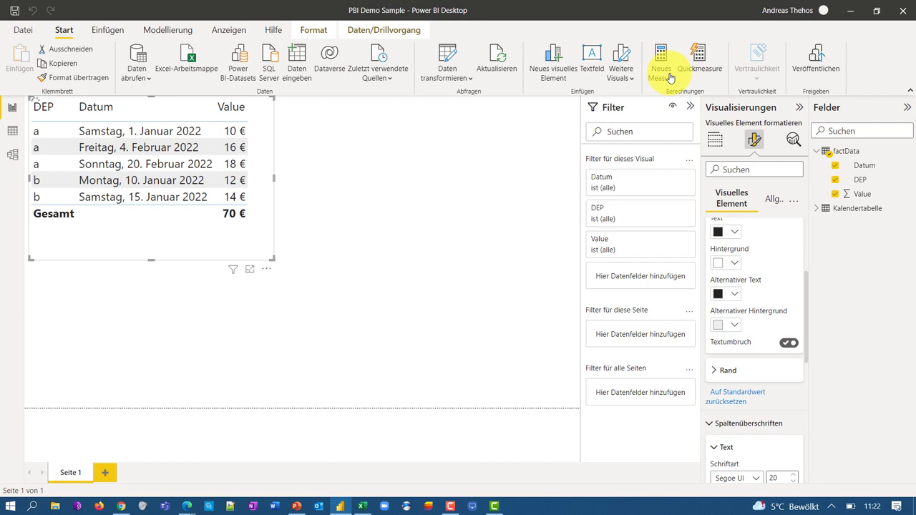
click(669, 77)
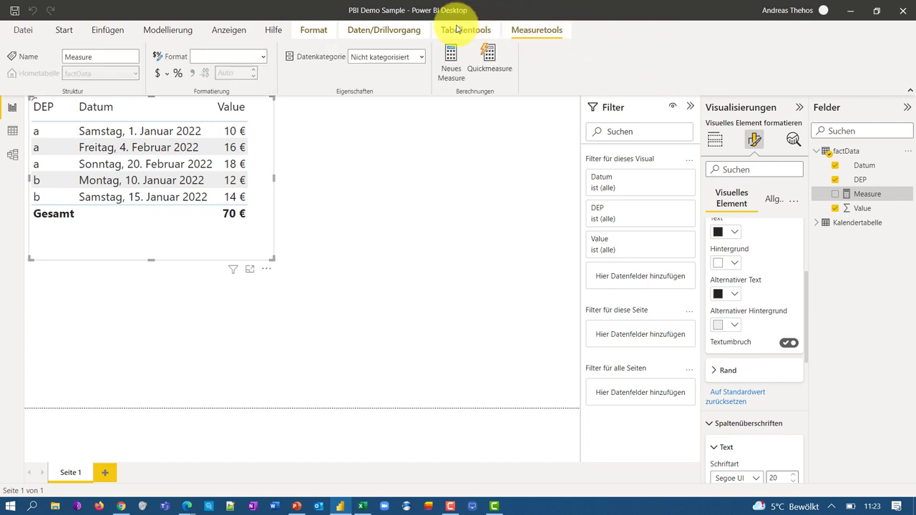
- Define the measure as Umsatz = sum(factData[Value]) in the formula bar
click(862, 200)
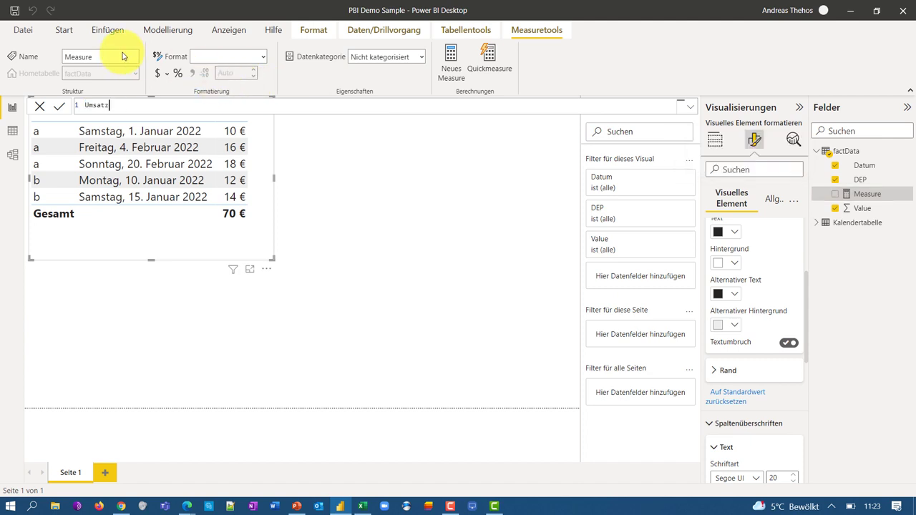
text(Umsatz)
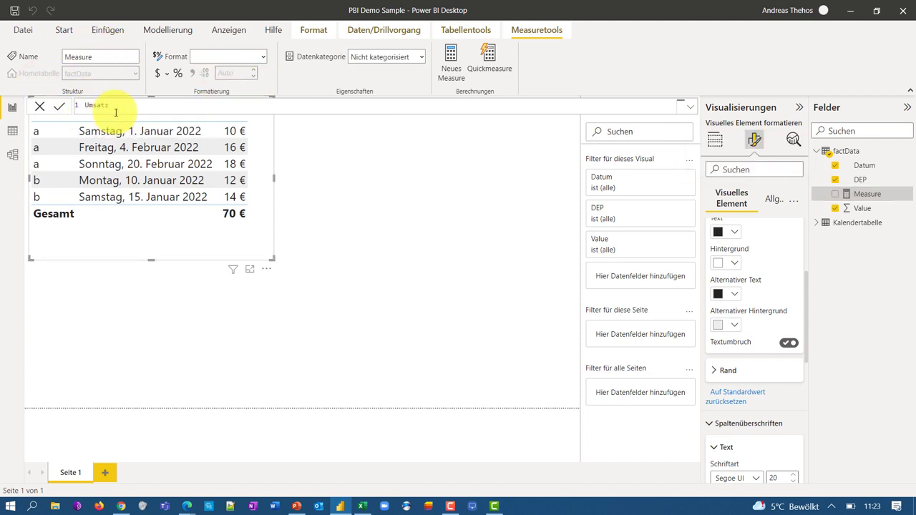
text( = )
text(sum)
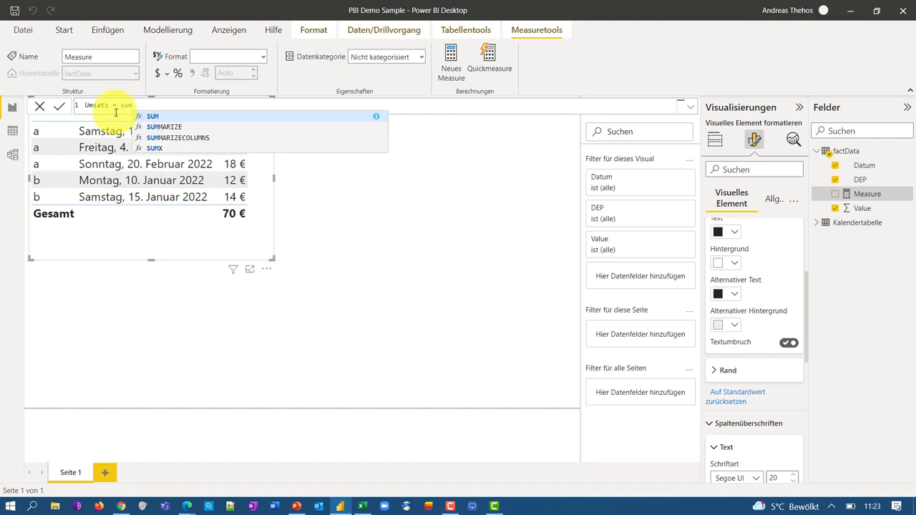
text(()
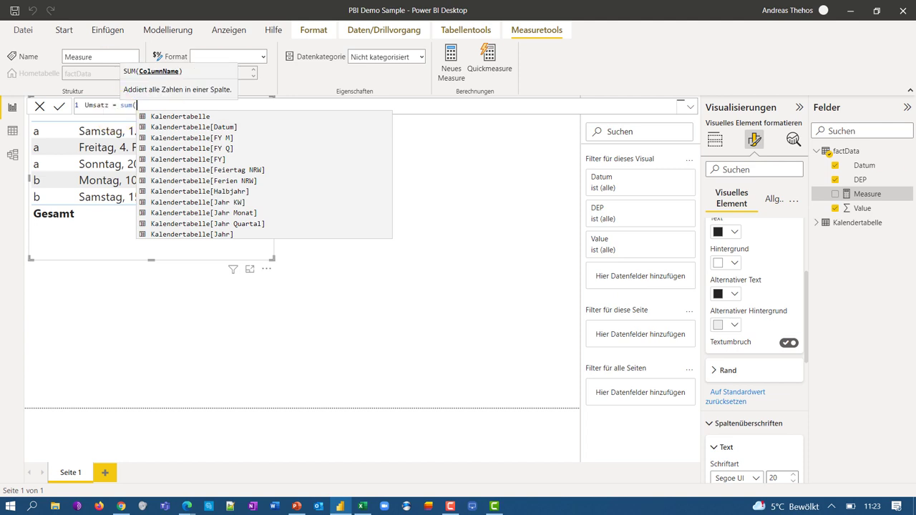
text(fa)
key(BackSpace)
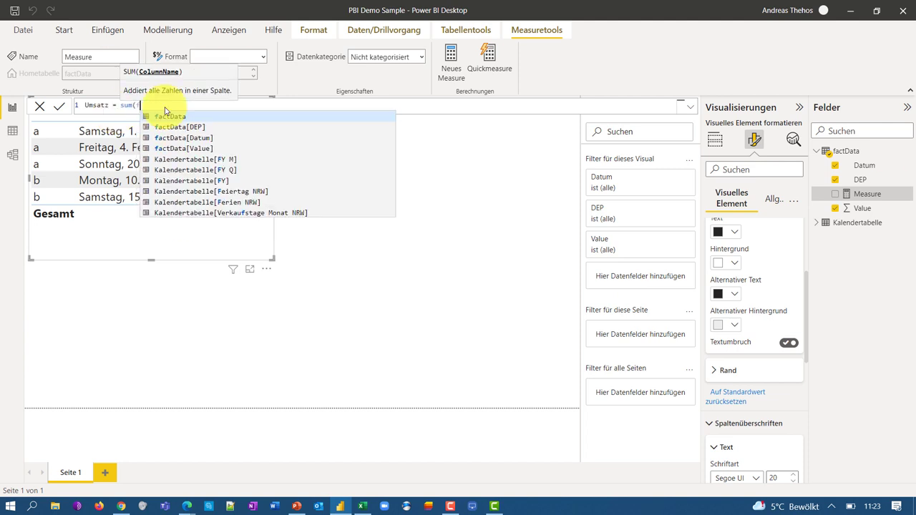
click(193, 150)
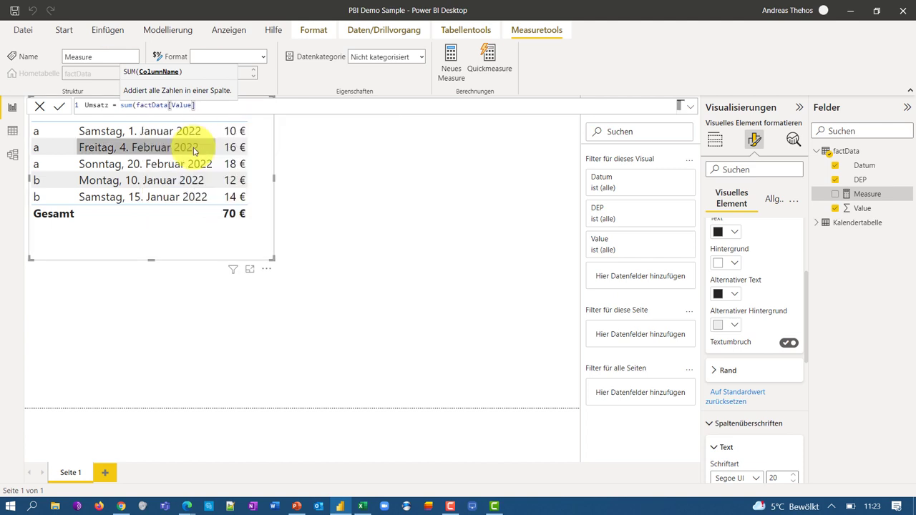
click(206, 106)
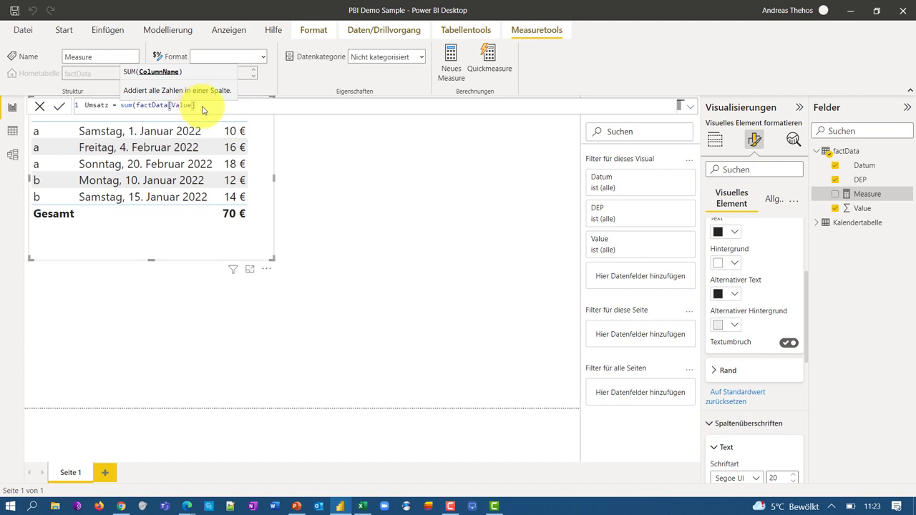
key(Return)
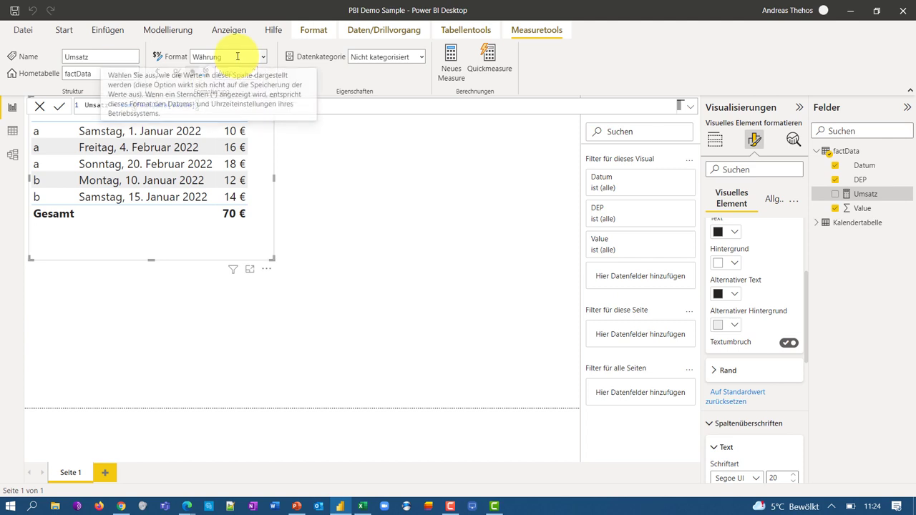
- Format Umsatz as € Euro currency with 2 decimal places
click(253, 74)
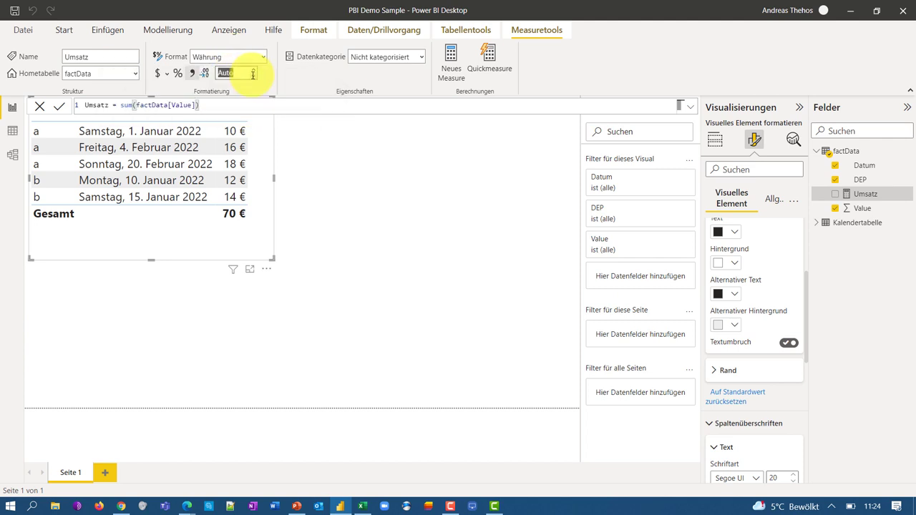
text(2)
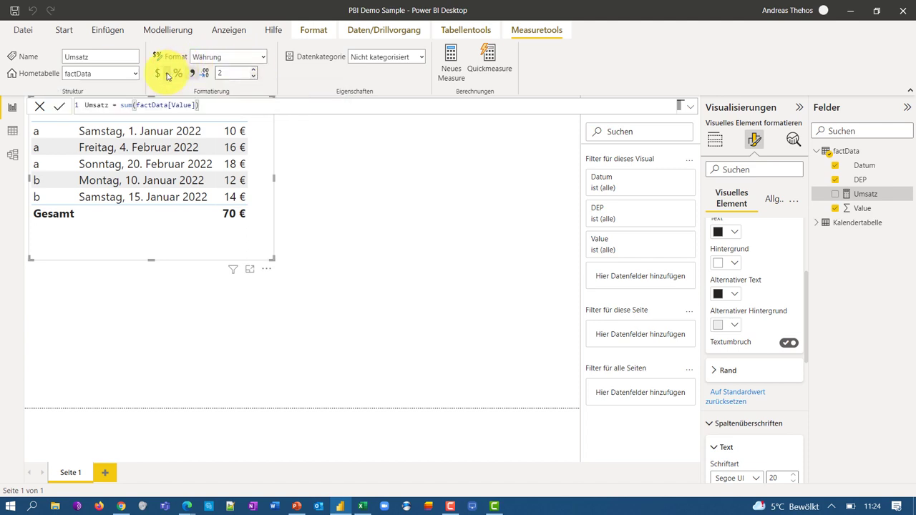
click(169, 75)
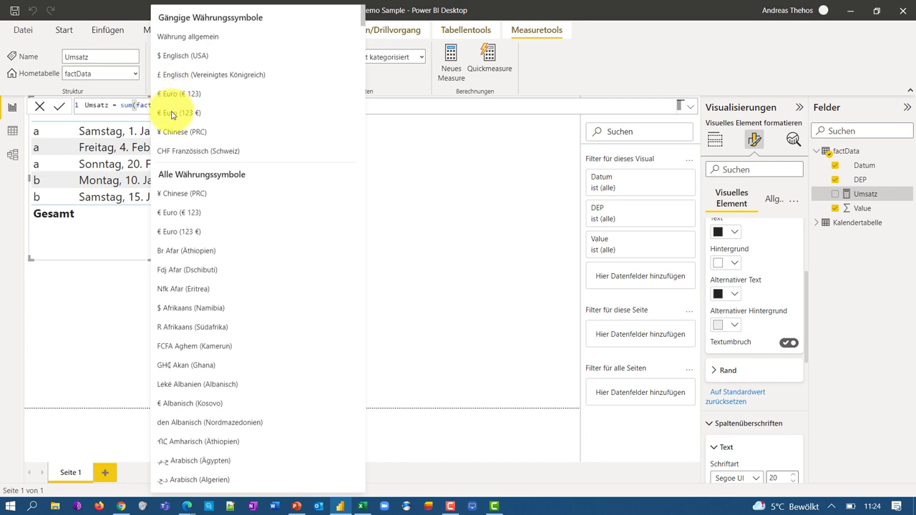
click(172, 114)
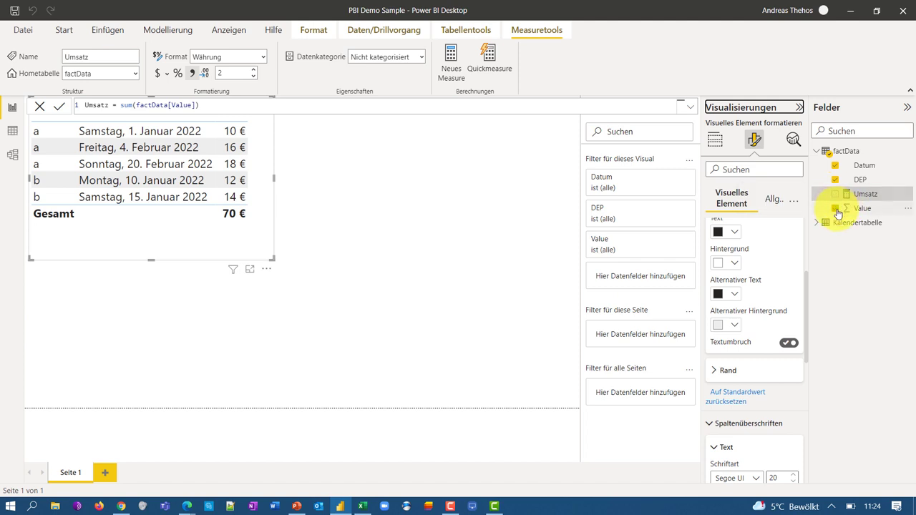
- Replace Value with Umsatz in the table visual and switch to the model view
click(836, 208)
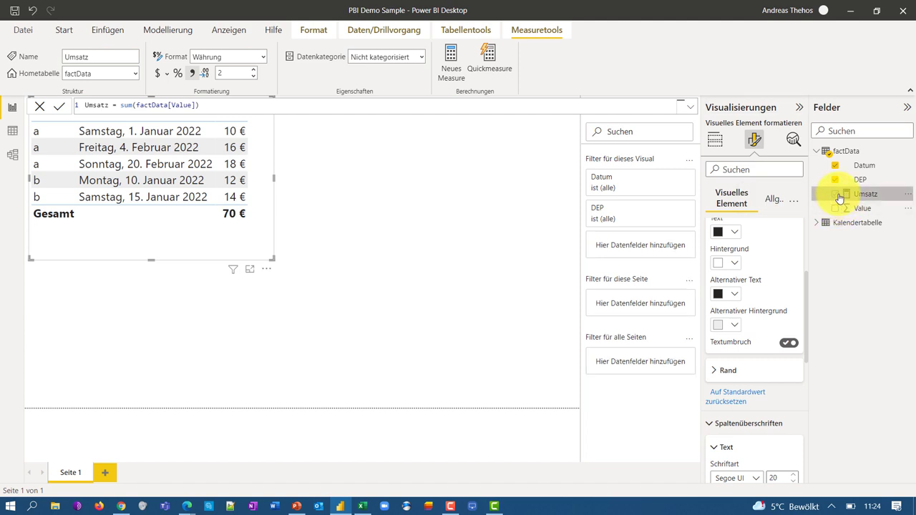
click(836, 194)
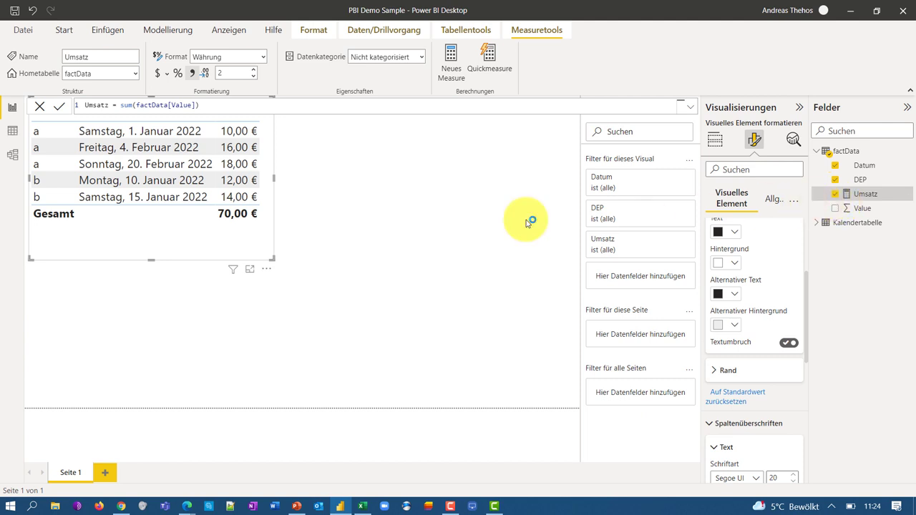
click(20, 156)
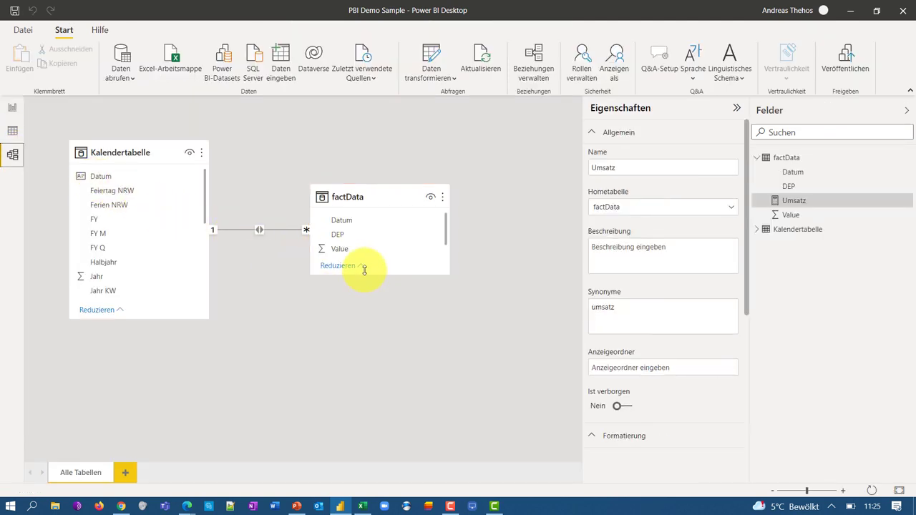
- Enlarge the factData card and hide its Value column from report view
drag(365, 270, 364, 282)
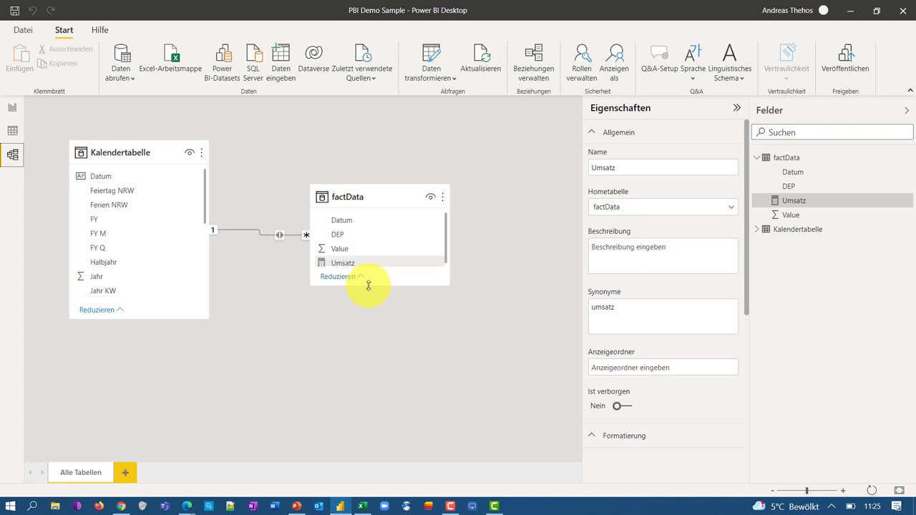
click(412, 254)
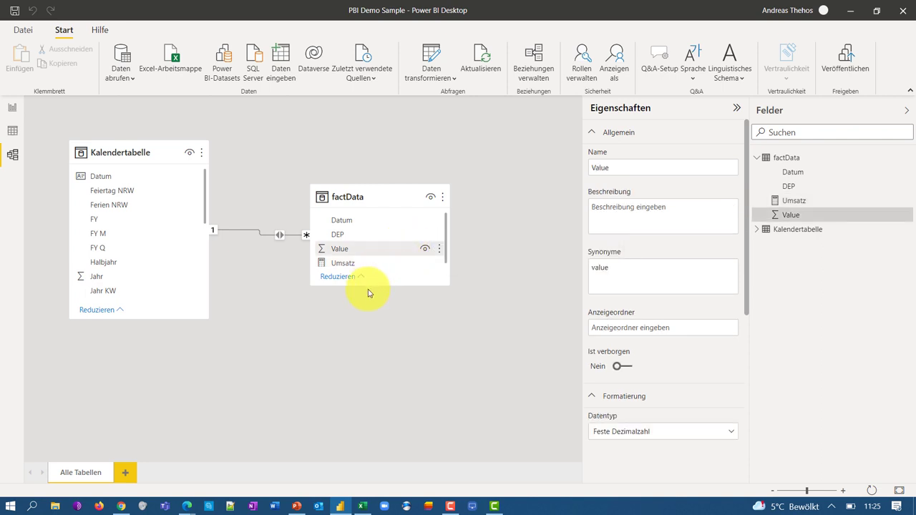
click(425, 248)
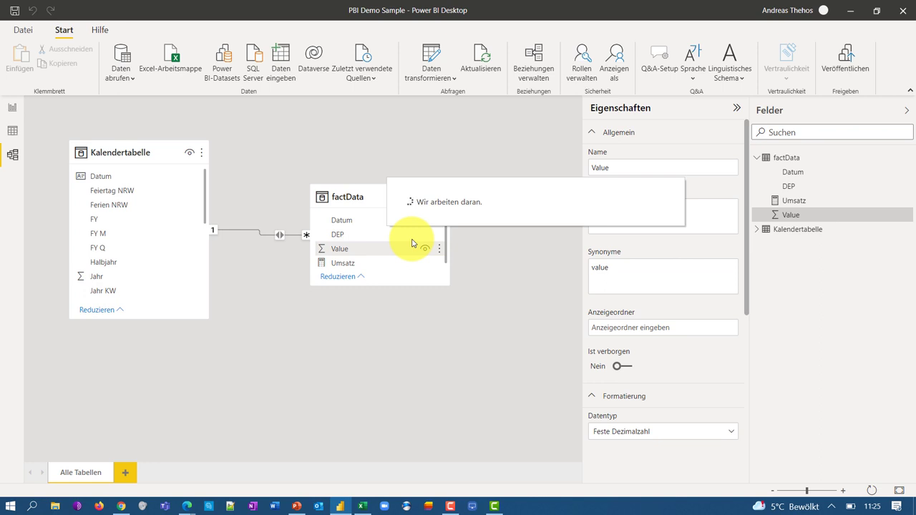
click(422, 247)
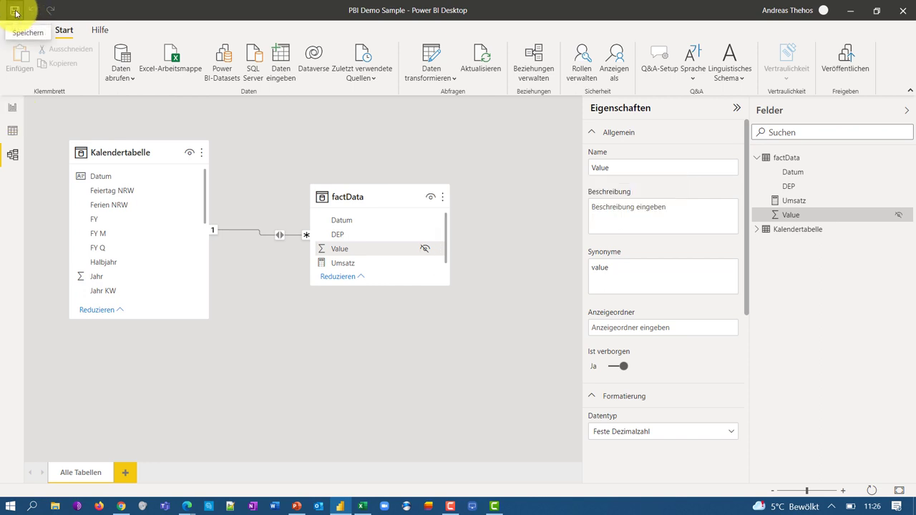
- Republish the model to Mein Arbeitsbereich, replacing the PBI Demo Sample dataset
click(852, 64)
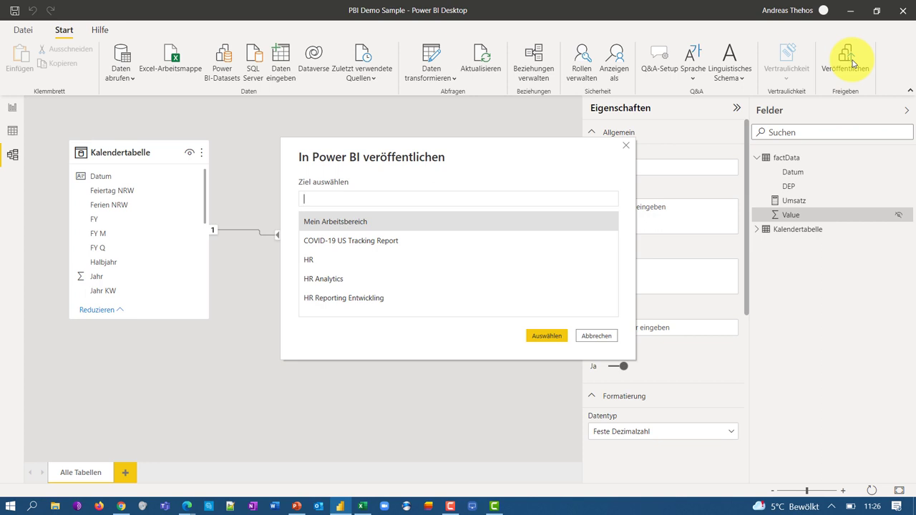
click(540, 338)
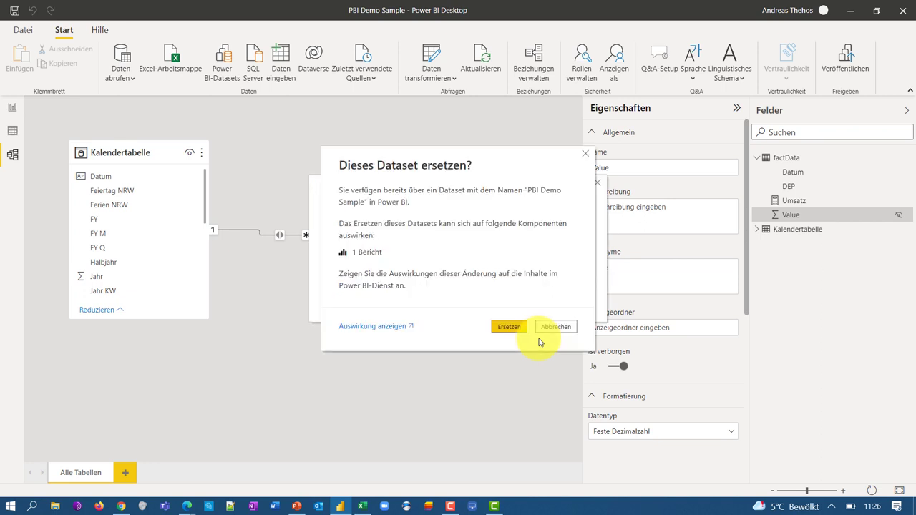
click(507, 327)
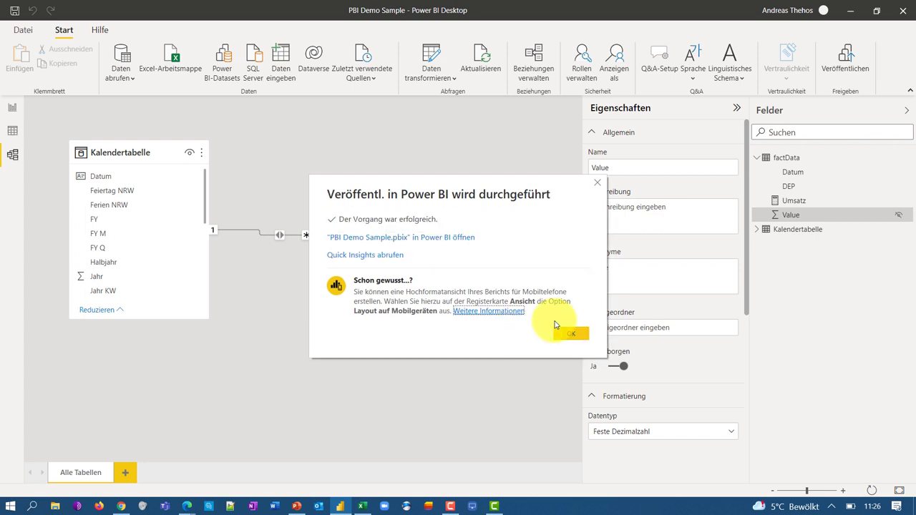
click(571, 333)
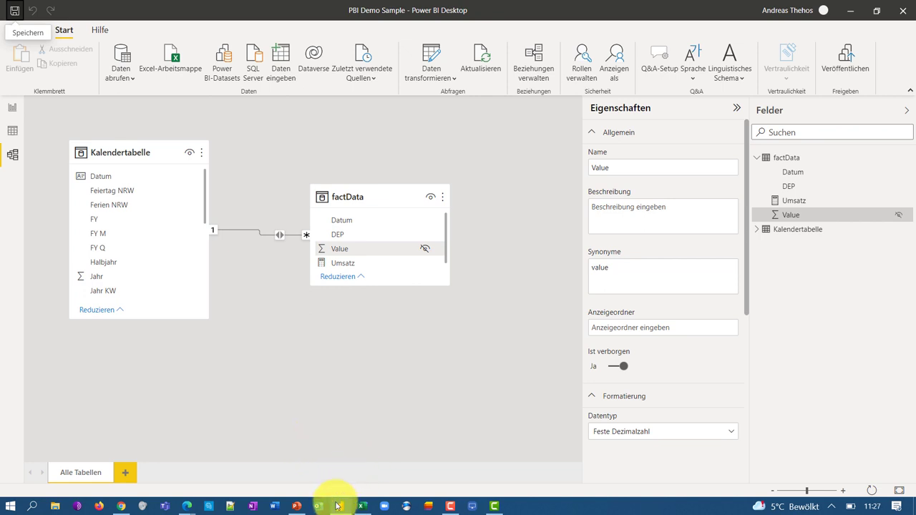
- Switch to Excel and refresh the PivotTable from the updated dataset
click(363, 506)
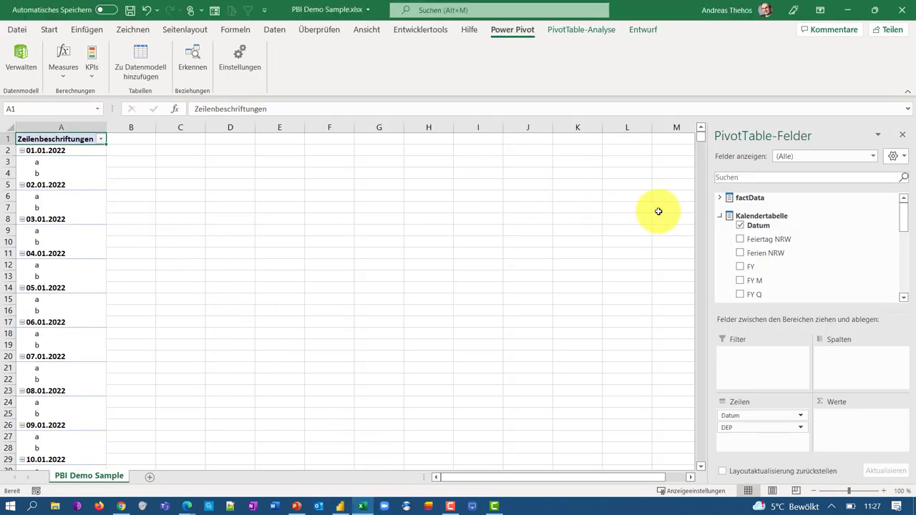
click(720, 197)
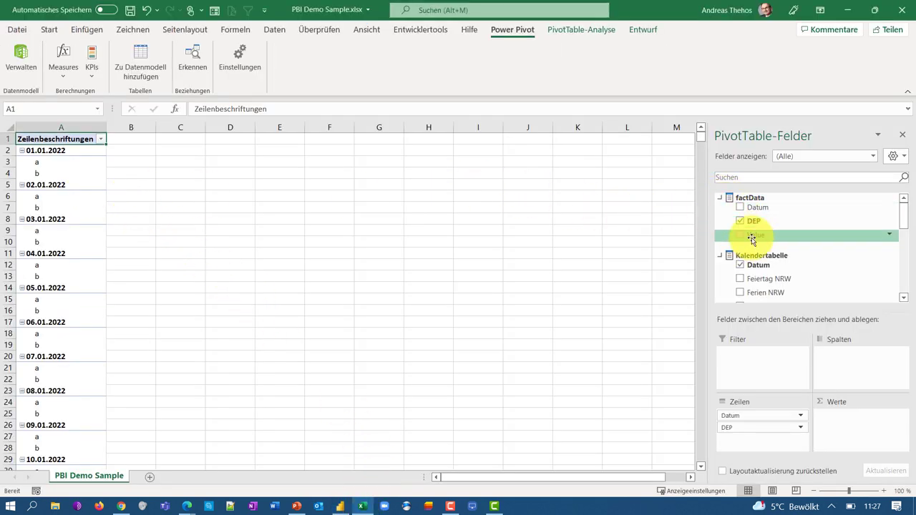
drag(752, 240, 81, 167)
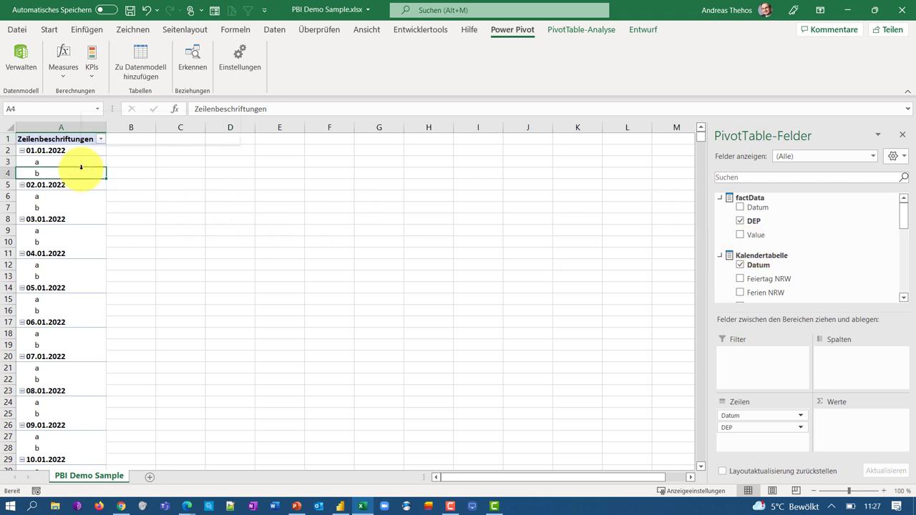
right_click(81, 167)
click(124, 204)
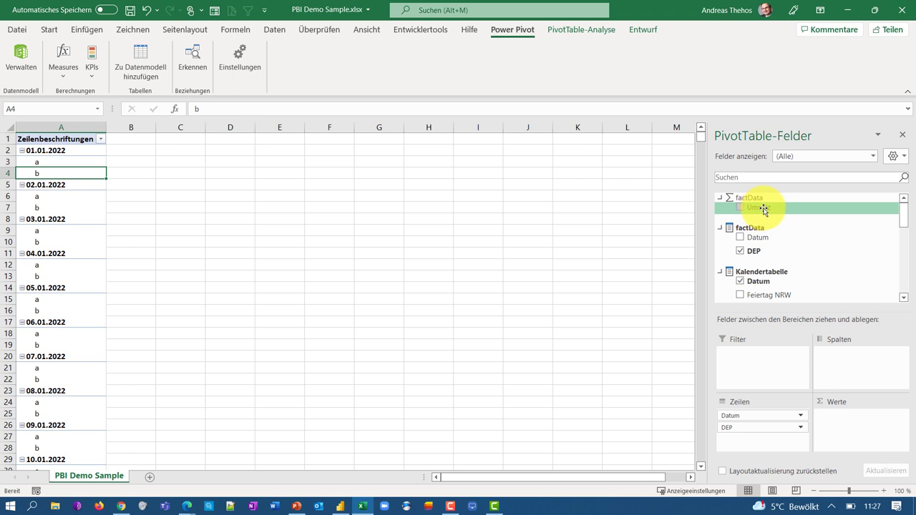
- Add the Umsatz measure to the PivotTable values, totalling 70,00 €
drag(764, 209, 849, 427)
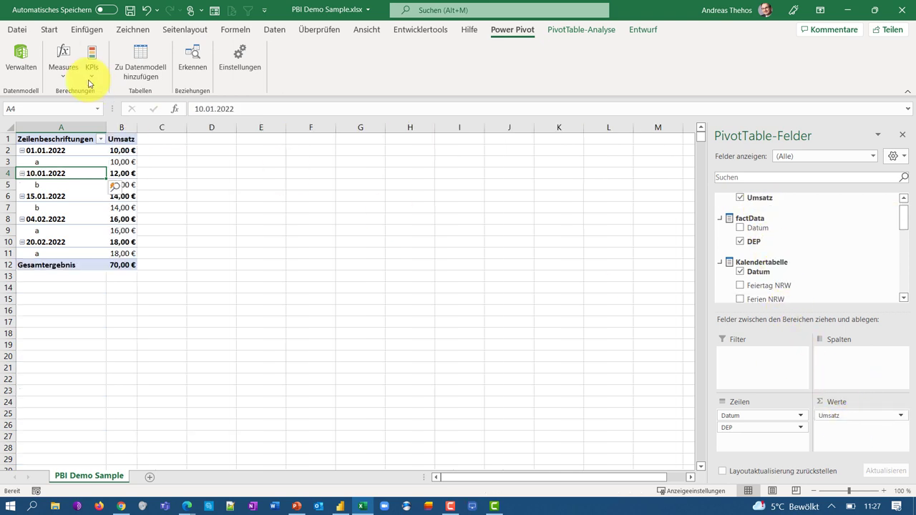
click(588, 29)
click(641, 30)
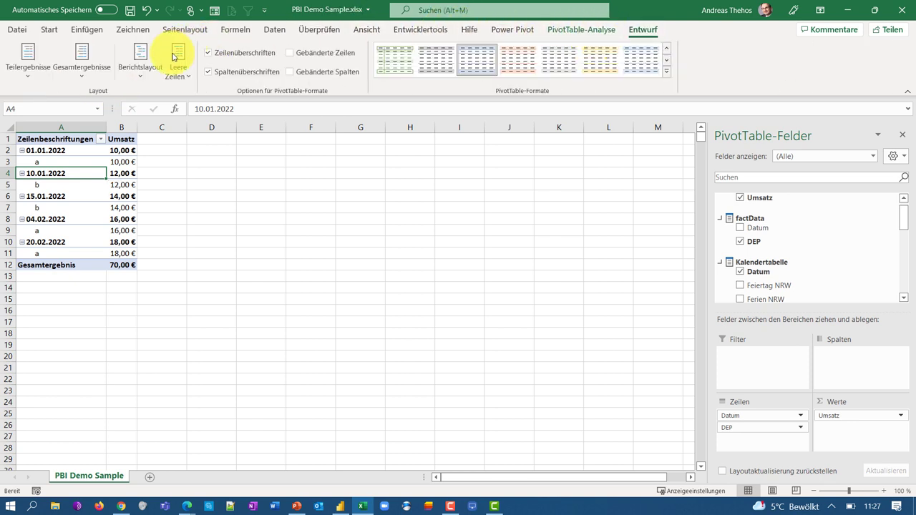
- Switch the PivotTable to Im Tabellenformat anzeigen and set Teilergebnisse nicht anzeigen to hide subtotal rows
click(142, 72)
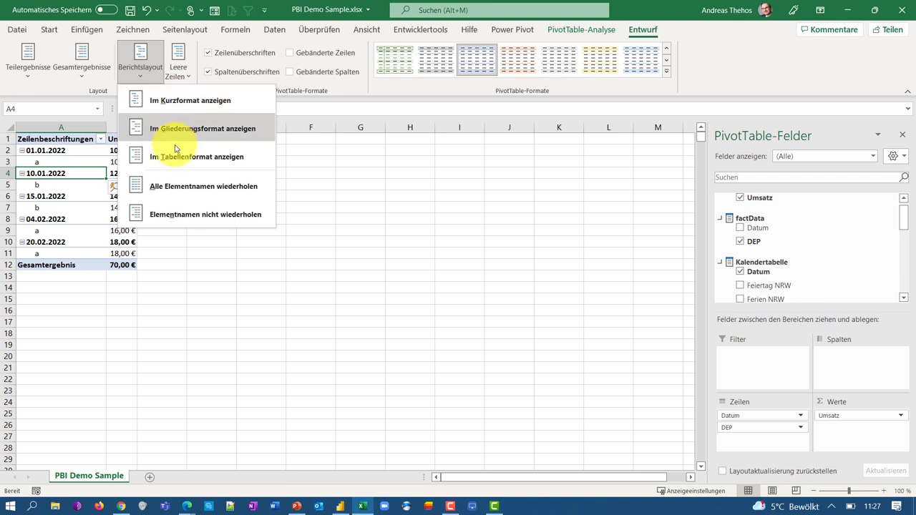
key(Escape)
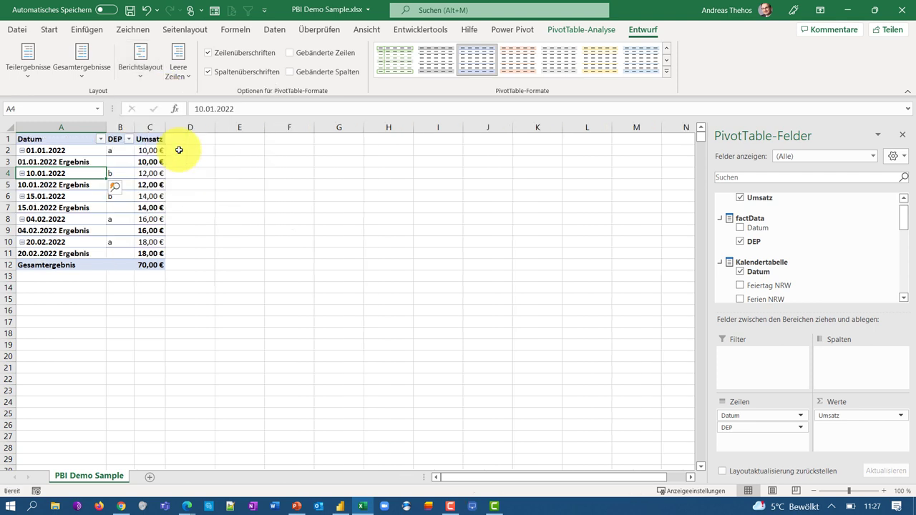
click(29, 68)
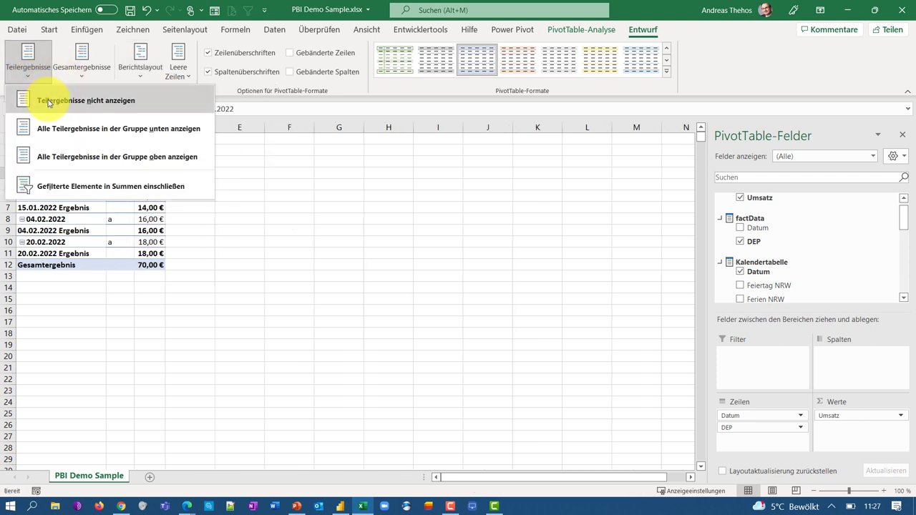
click(49, 101)
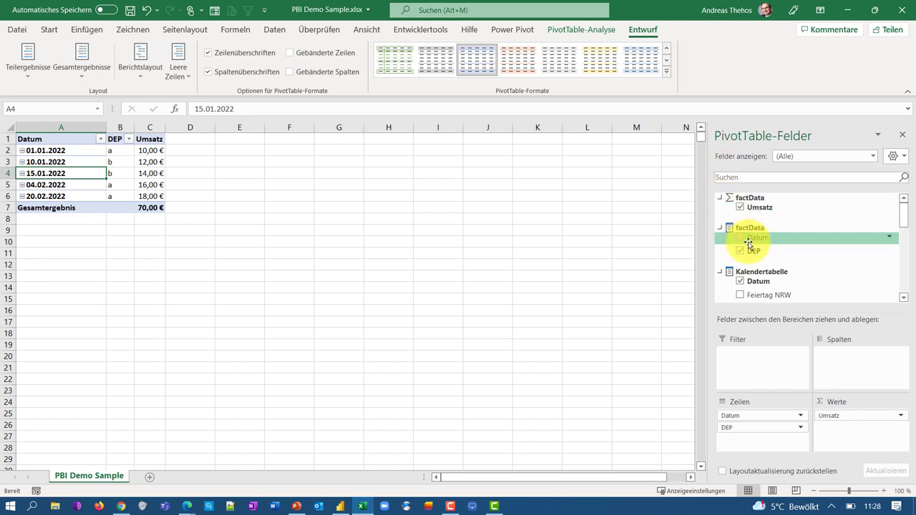
drag(748, 242, 793, 242)
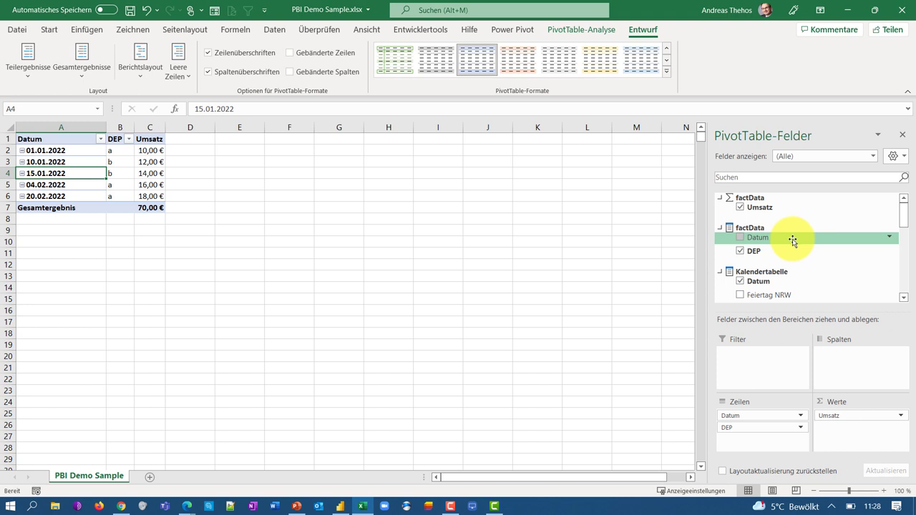